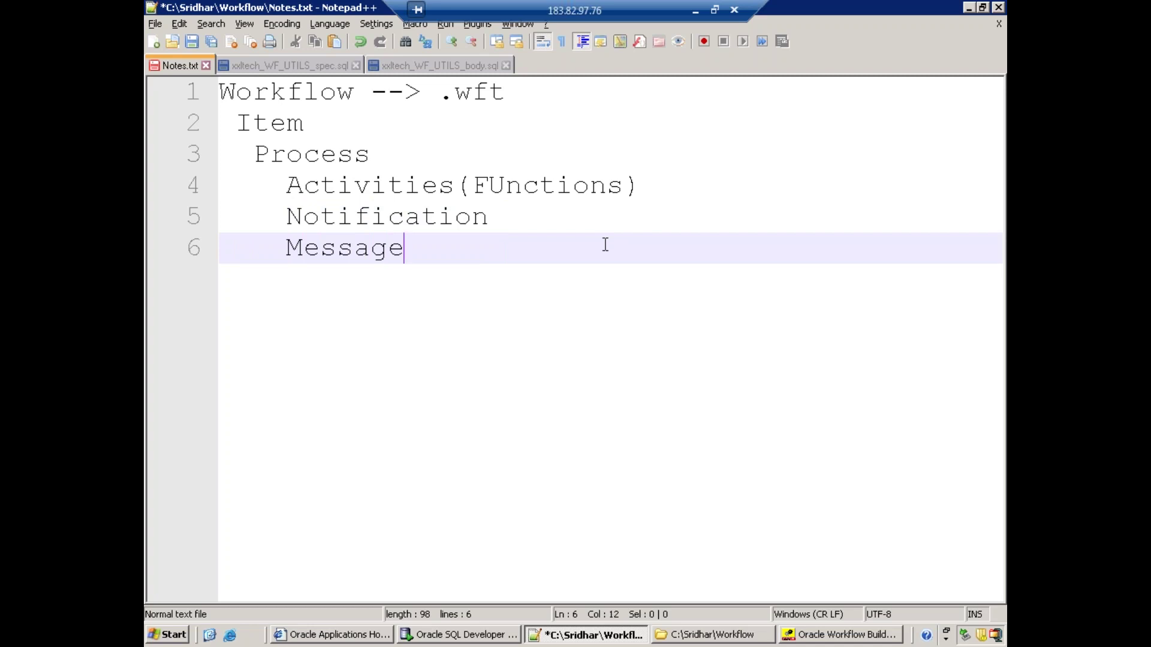
# - Add an "Attributes" line beneath Message in the workflow notes, indented to the Process level, followed by blank lines
pyautogui.press('Return')
pyautogui.write('Attributes')
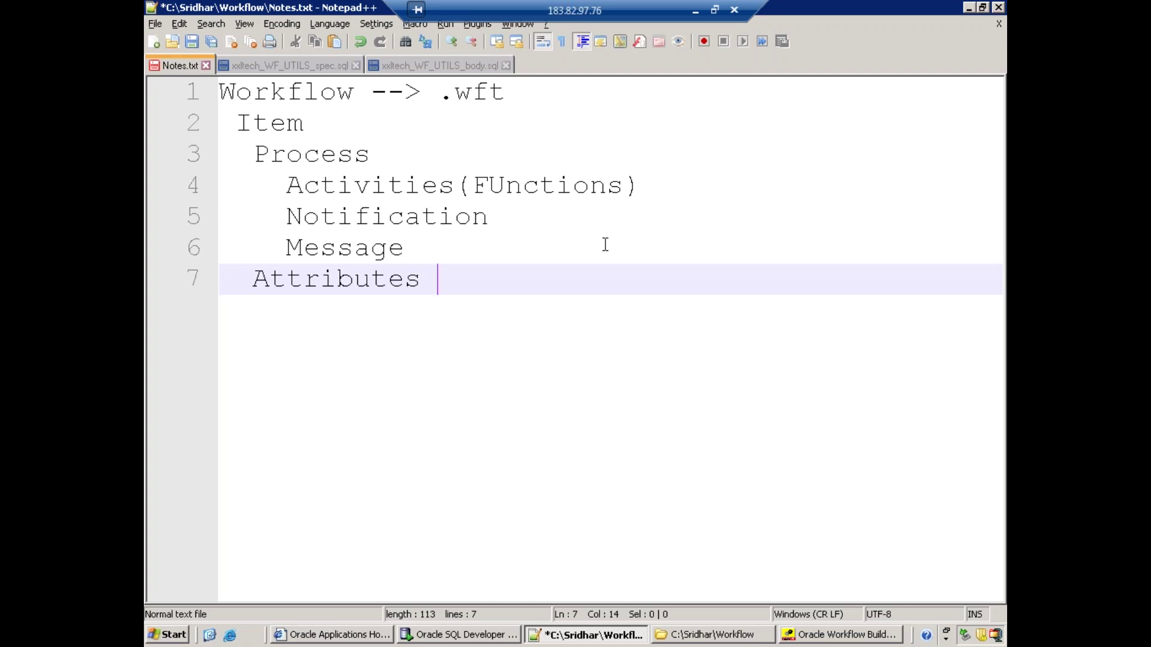
pyautogui.press('Return')
pyautogui.press('Return')
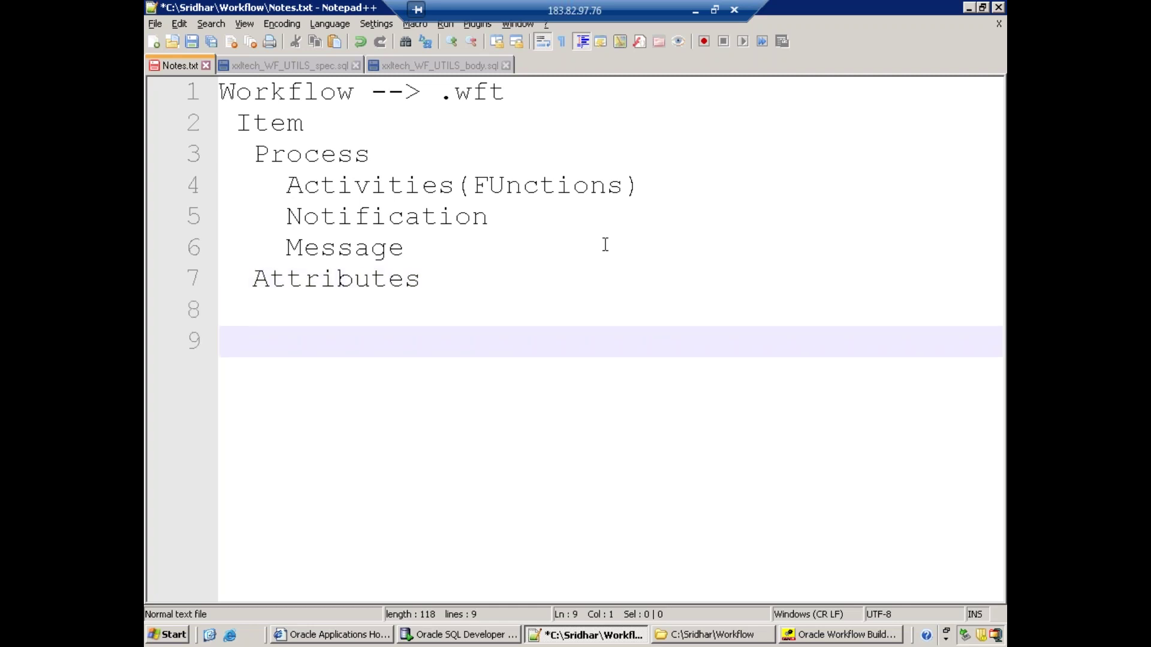
# - Close the running Oracle Workflow Builder and show the desktop
pyautogui.rightClick(880, 638)
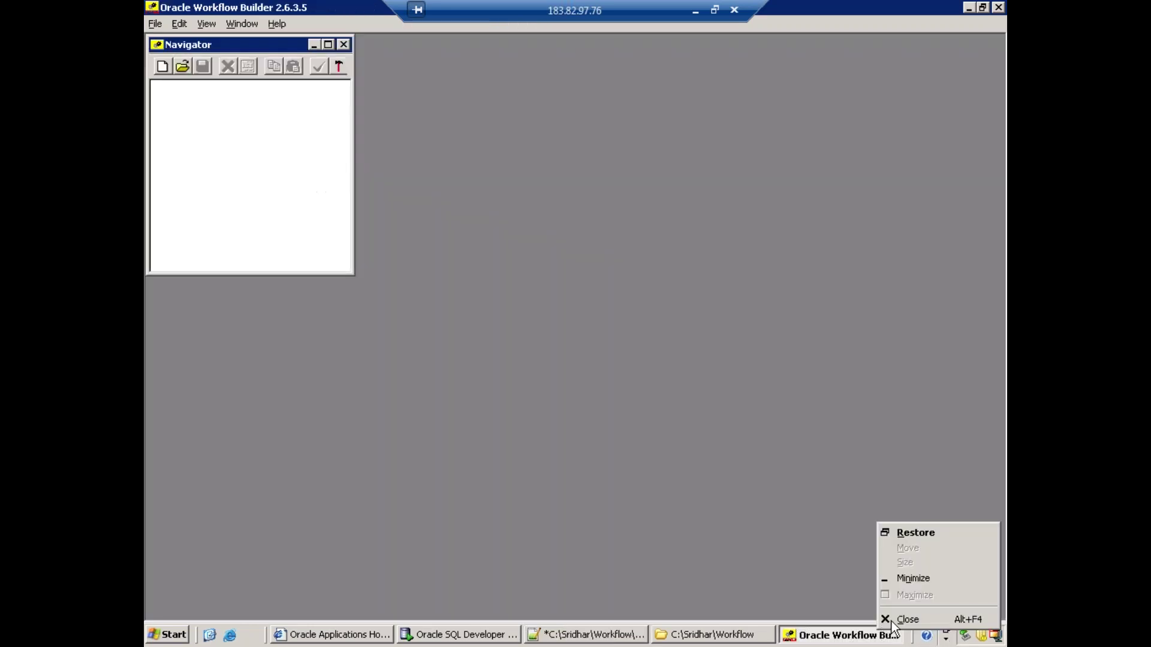
pyautogui.click(887, 617)
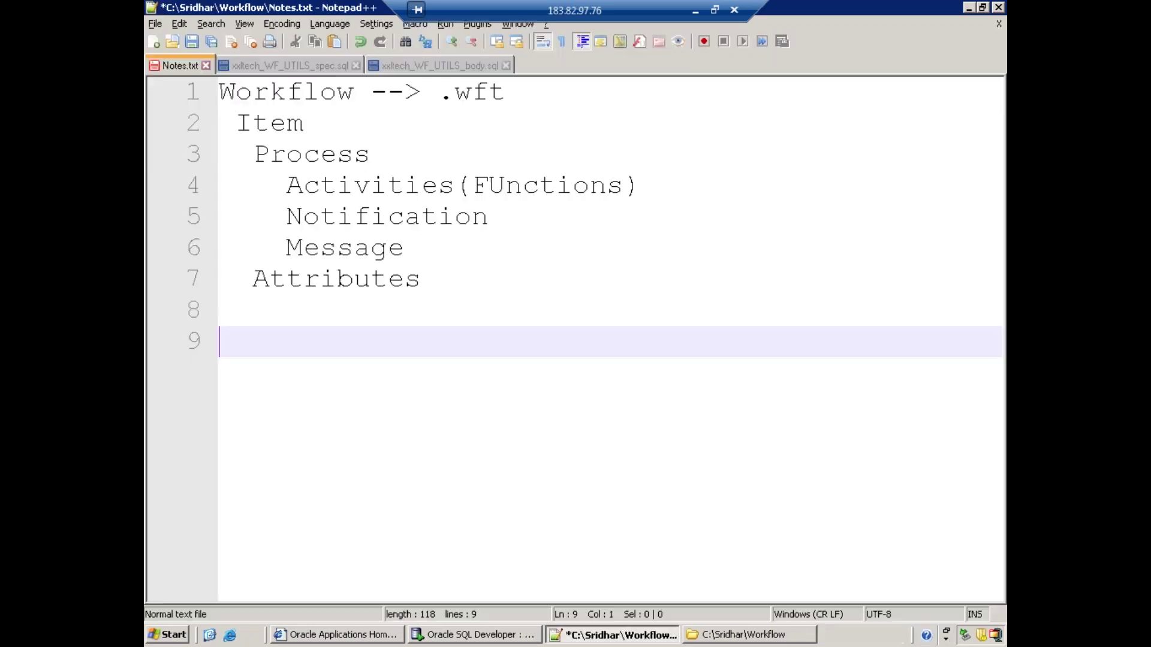
pyautogui.click(210, 635)
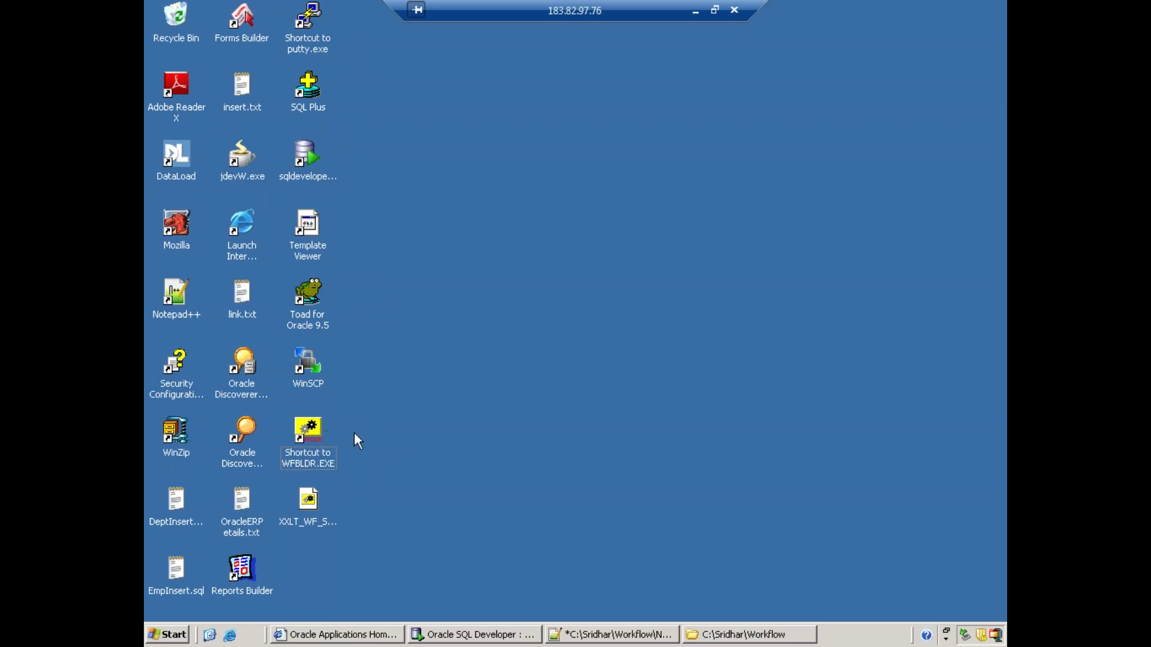
# - Open the folder E:\OraHome_1\network\ADMIN and select the tnsnames.ora file
pyautogui.press('super+r')
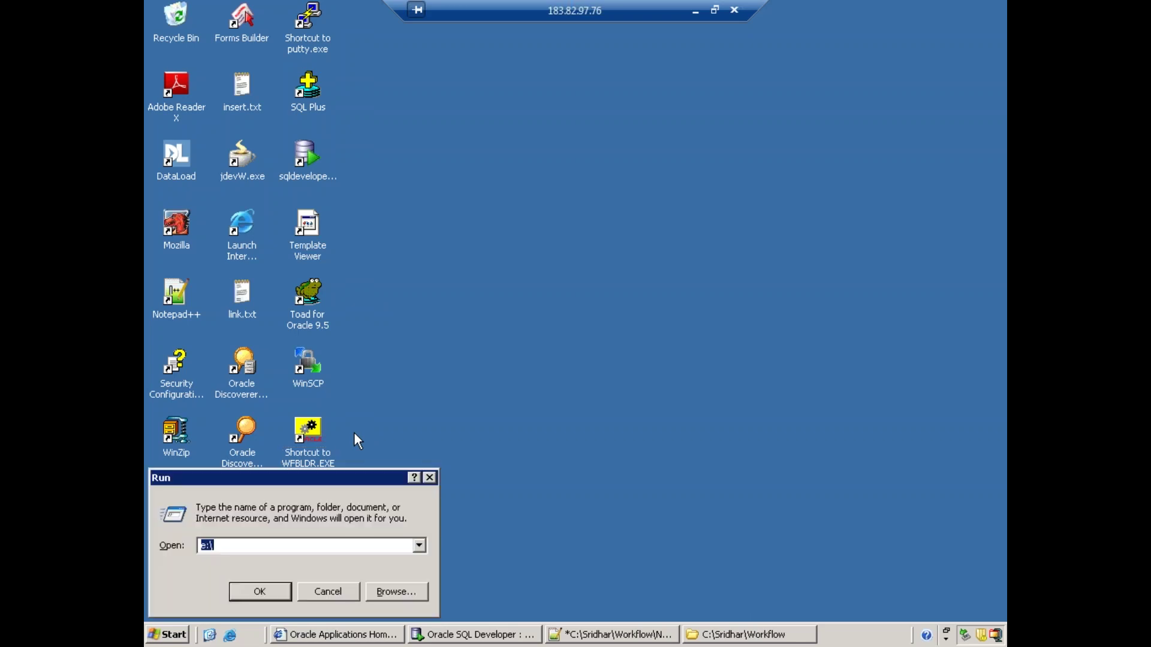
pyautogui.write('e')
pyautogui.press('BackSpace')
pyautogui.write('e:\\or')
pyautogui.press('Down')
pyautogui.press('Return')
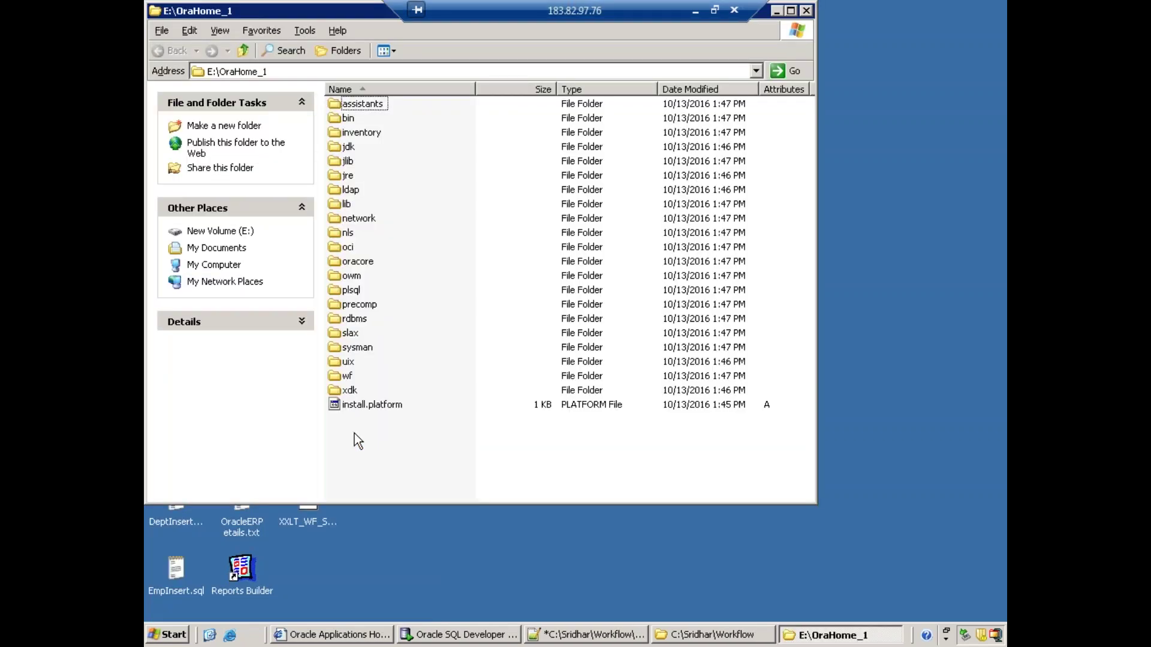
pyautogui.press('n')
pyautogui.press('Return')
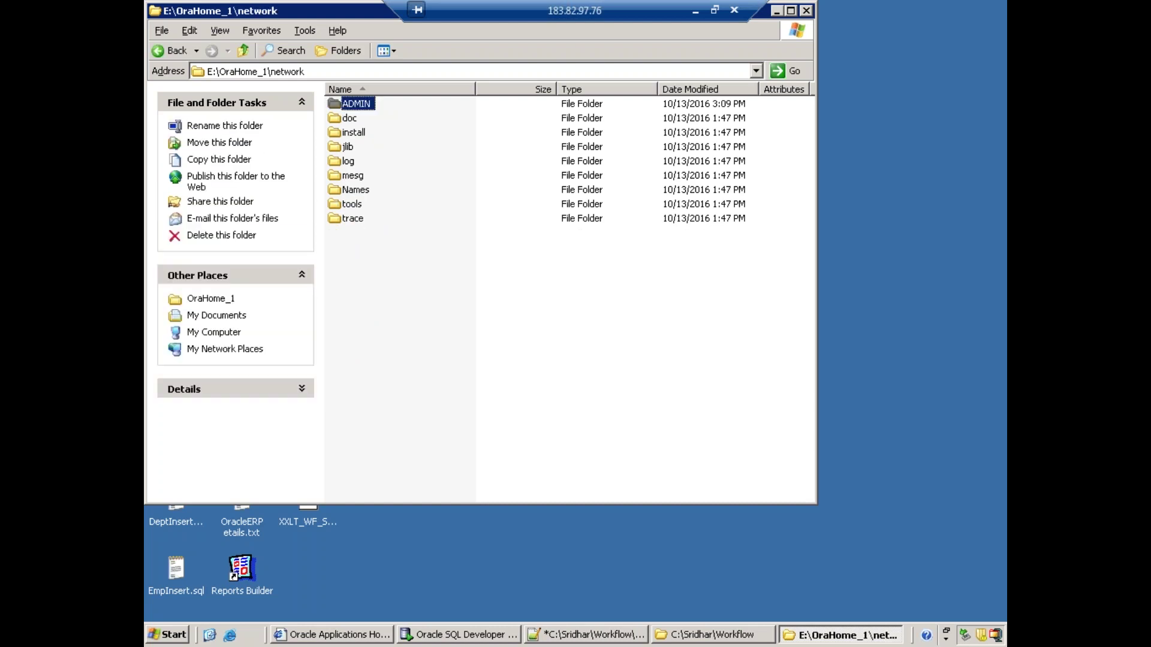
pyautogui.press('Return')
pyautogui.press('t')
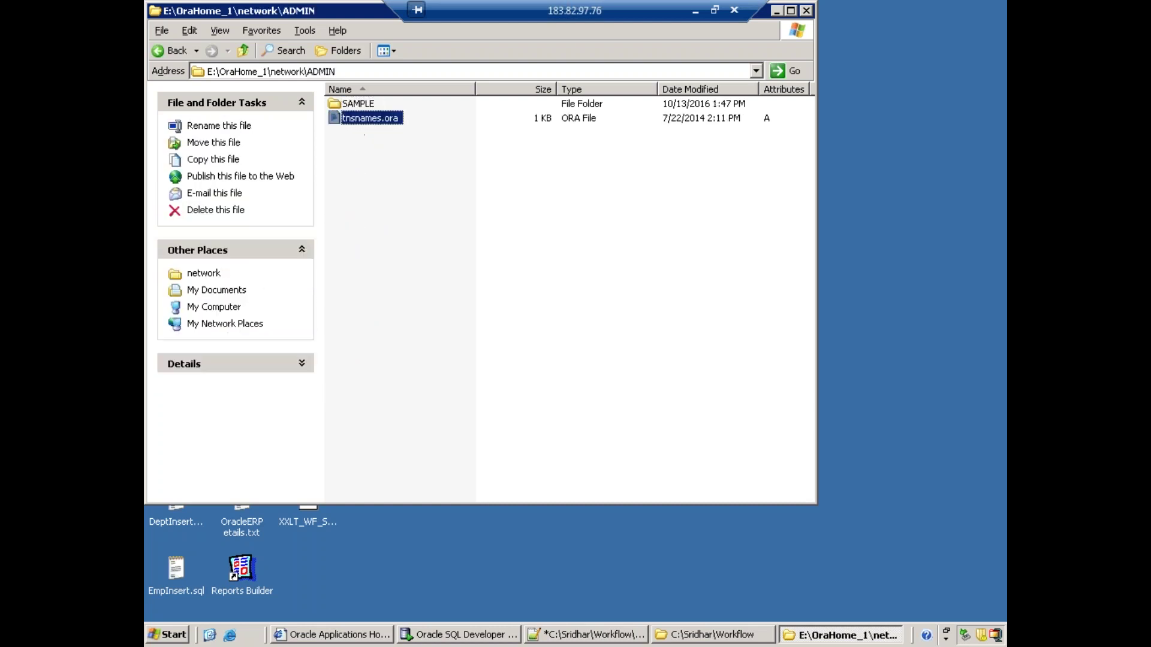
# - Open tnsnames.ora in Notepad++ and review its connection entries, including the VIS entry
pyautogui.rightClick(395, 120)
pyautogui.click(463, 157)
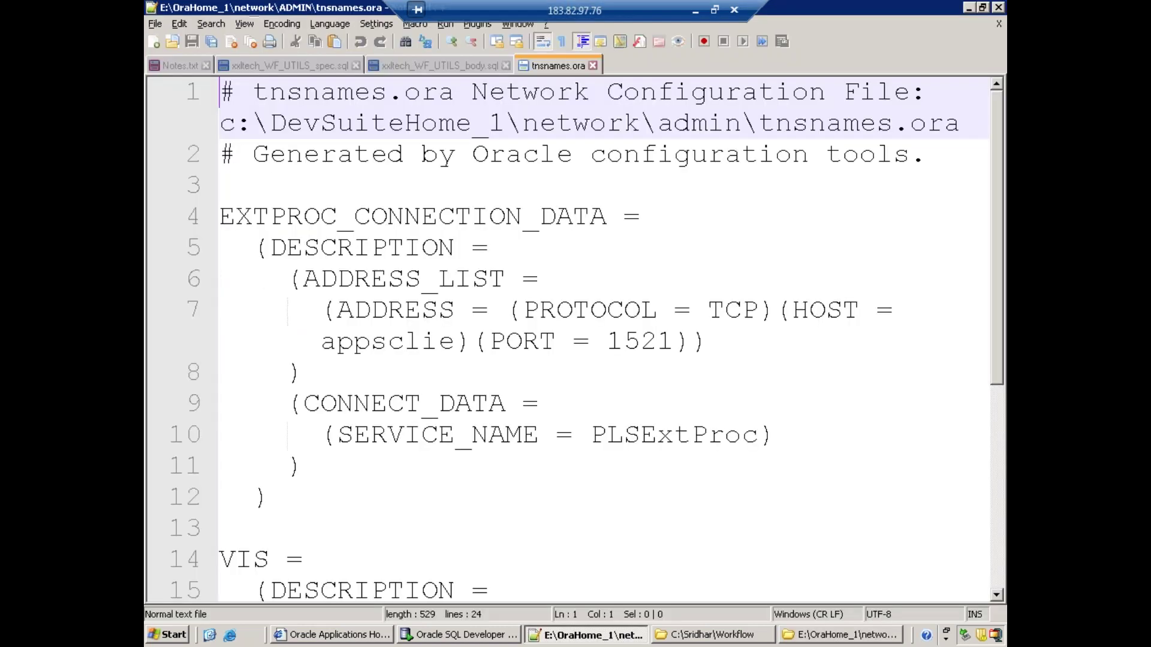
pyautogui.scroll(-3, 417, 391)
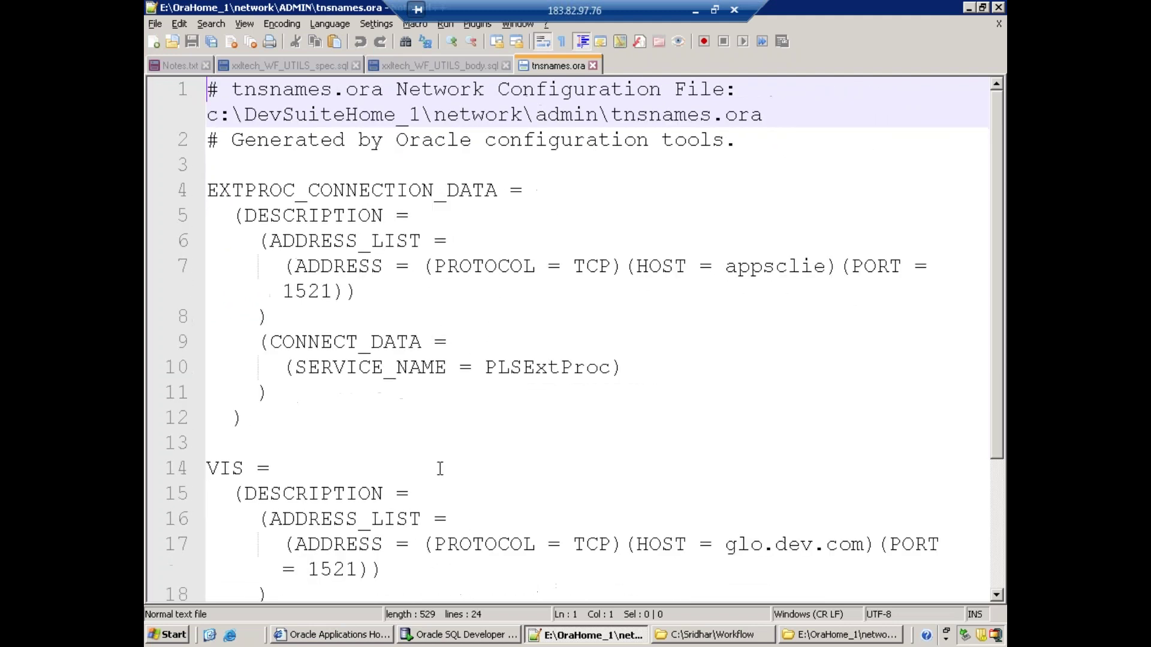
pyautogui.scroll(-1, 336, 465)
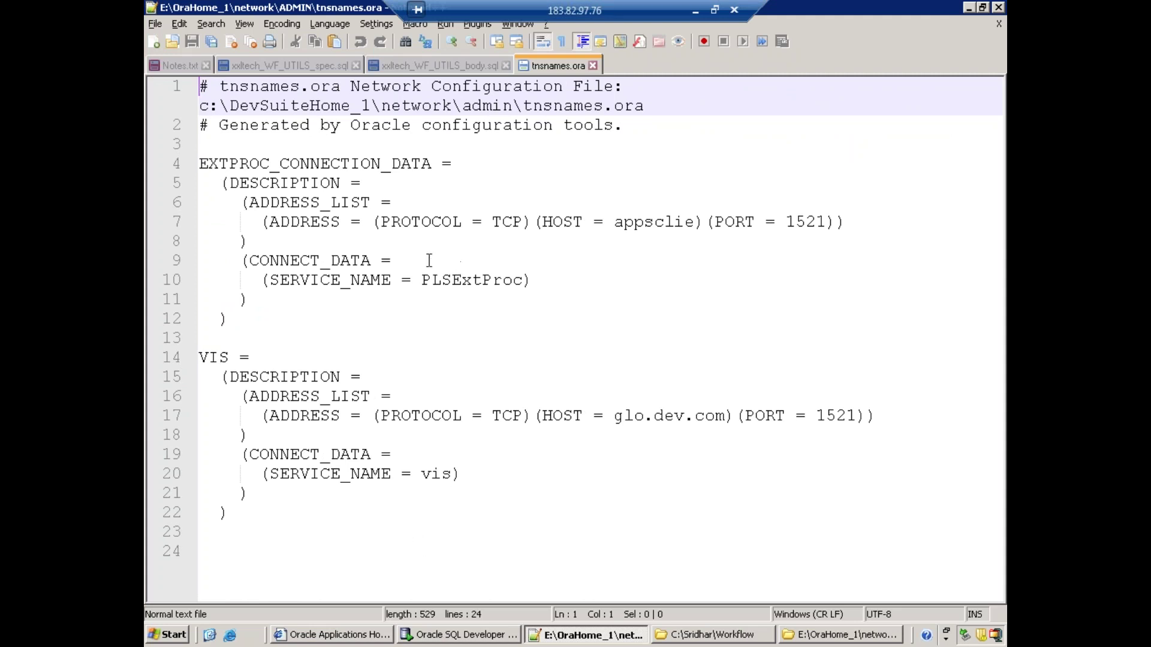
# - Bring the notes file back in the editor, then launch Oracle Workflow Builder from the desktop and maximize it
pyautogui.click(181, 66)
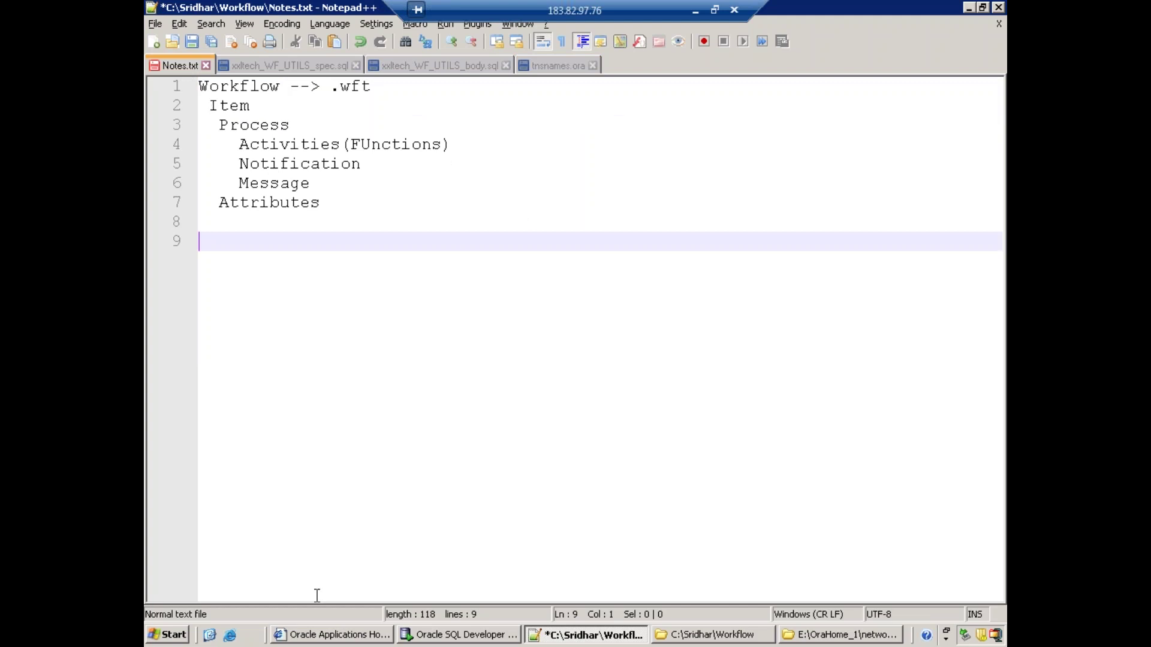
pyautogui.click(209, 636)
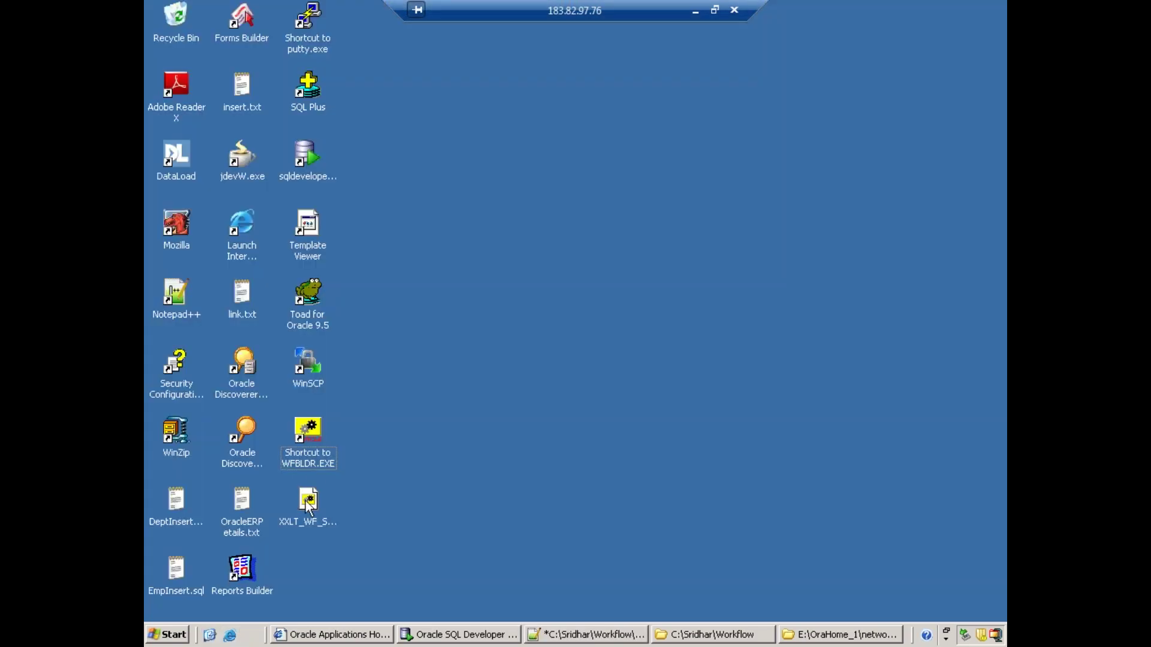
pyautogui.doubleClick(314, 439)
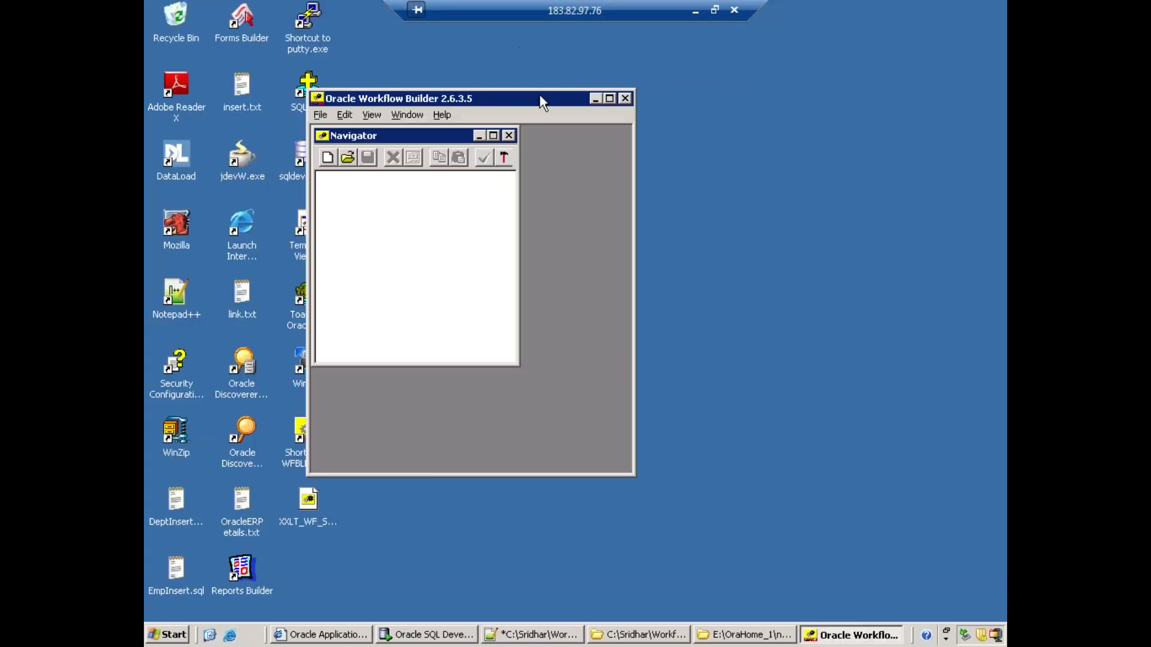
pyautogui.doubleClick(540, 97)
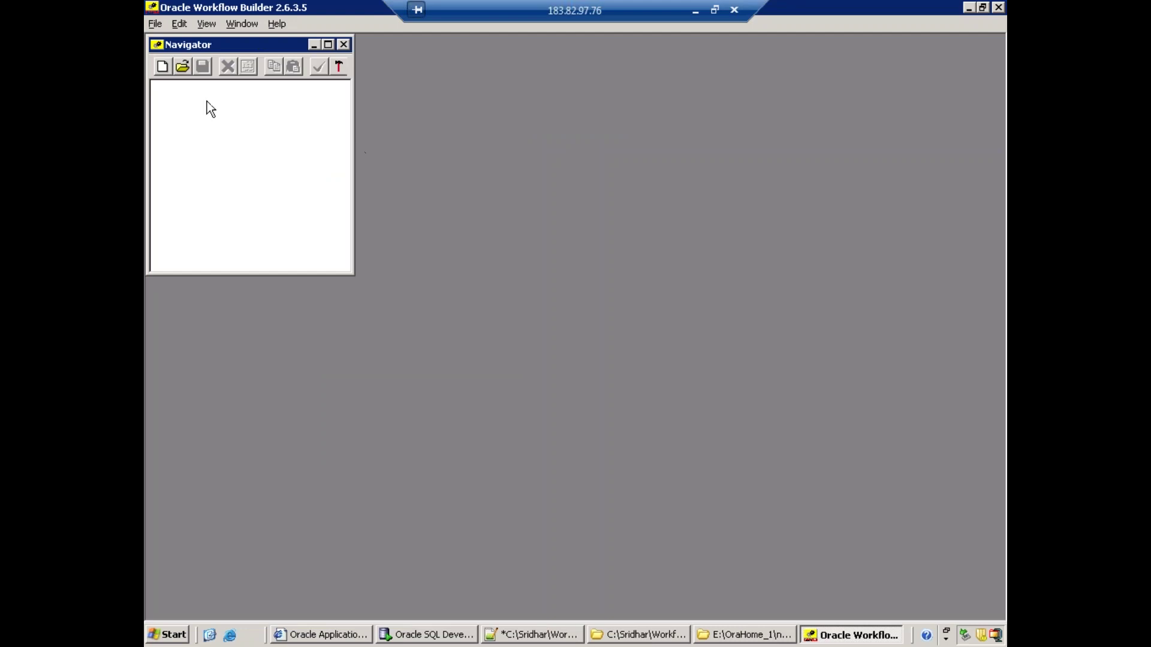
# - Create a new workflow data store and save it as the workflow file XXLTSWF in the Workflow folder on drive C
pyautogui.click(154, 24)
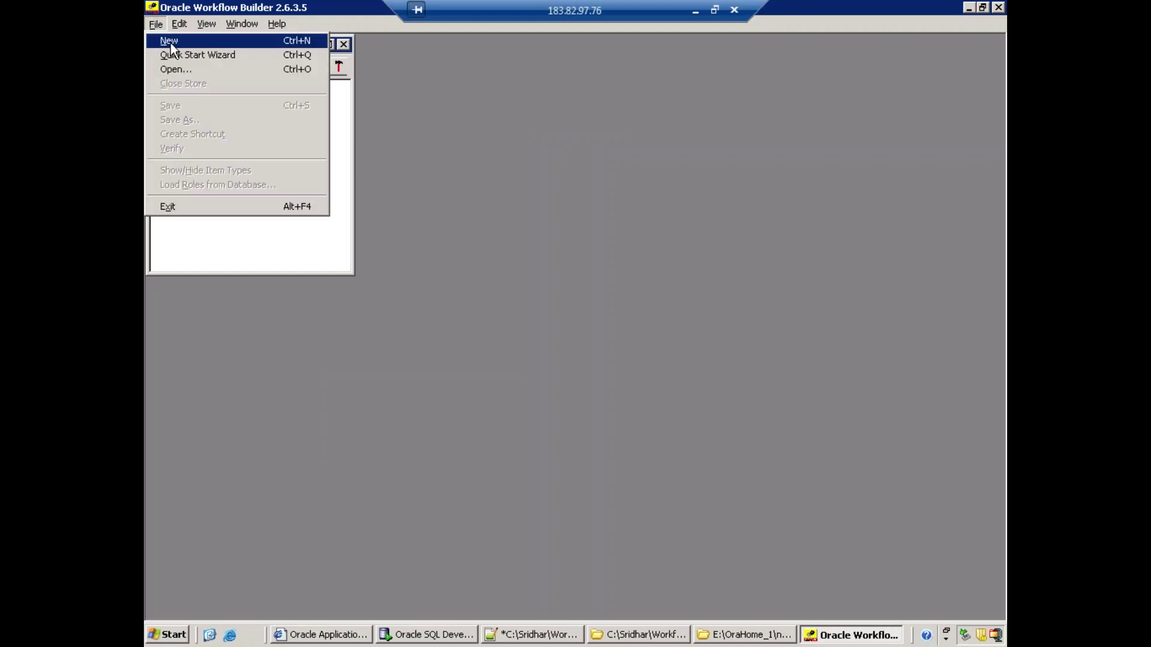
pyautogui.click(170, 42)
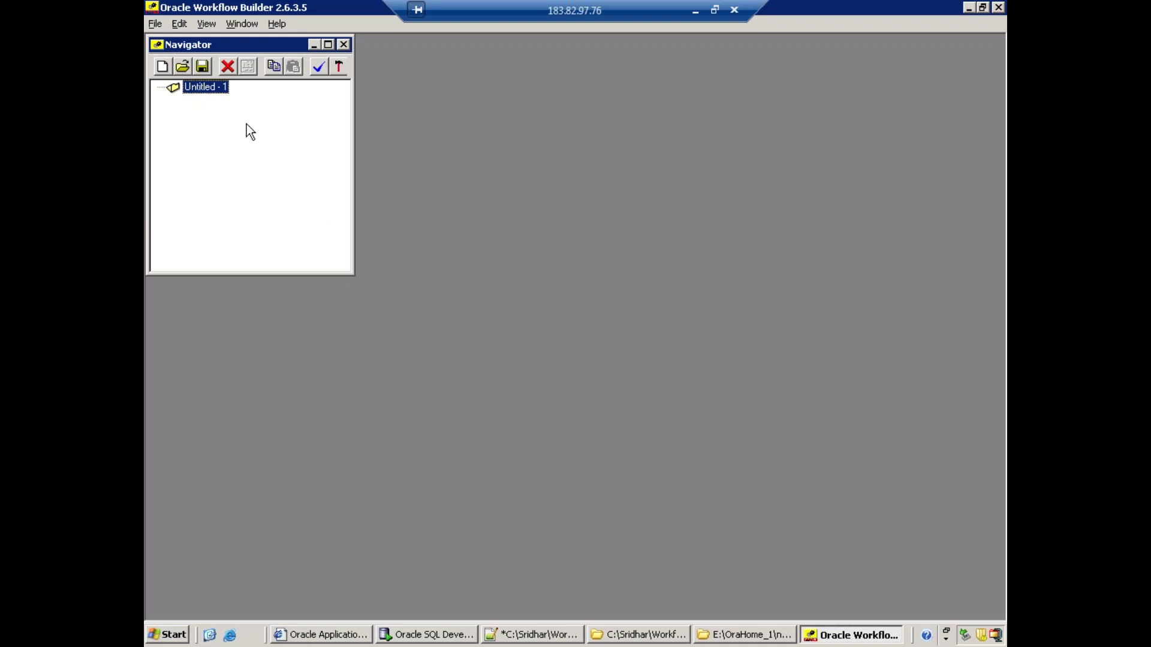
pyautogui.hotkey('ctrl', 's')
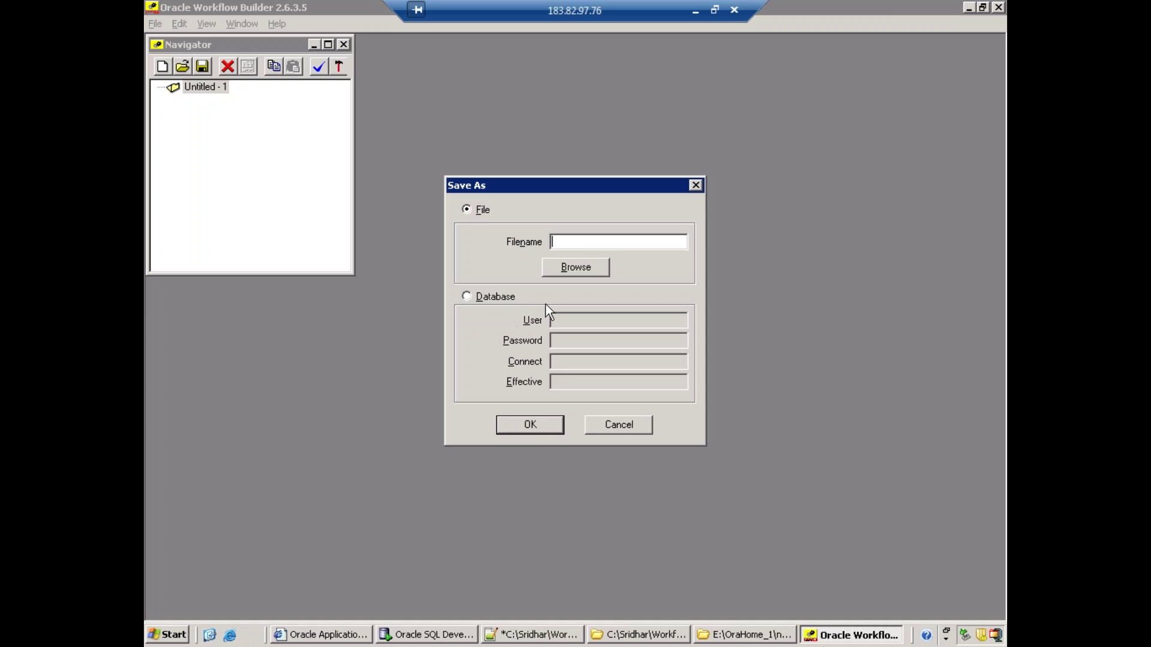
pyautogui.click(583, 271)
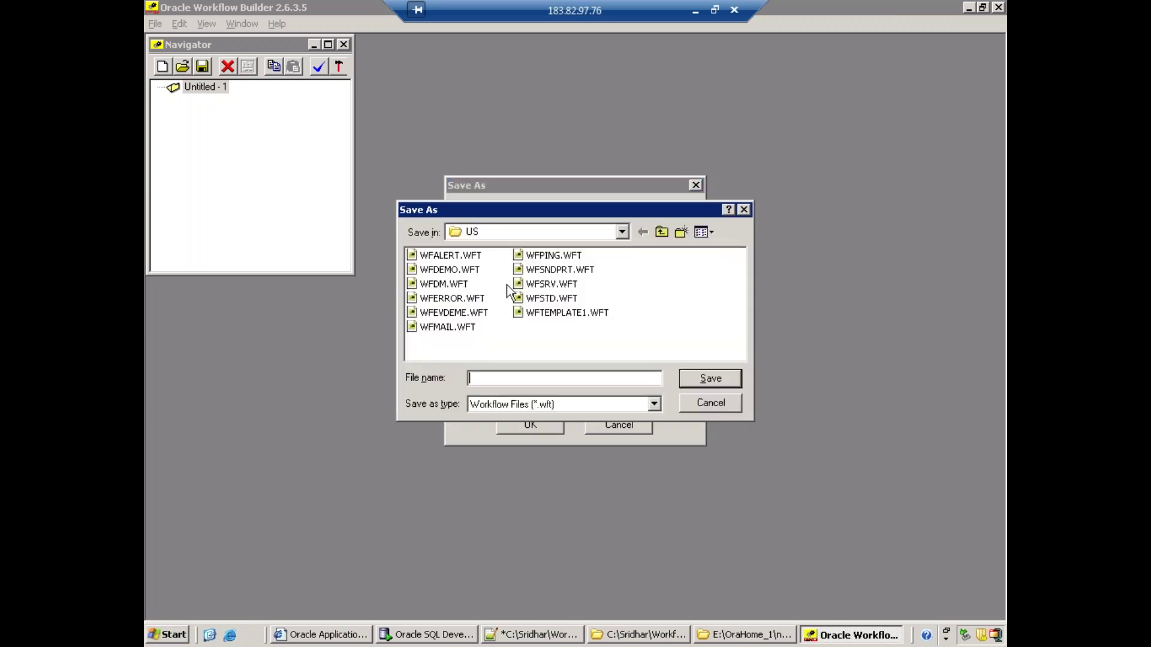
pyautogui.write('c:\\Sridhar\\')
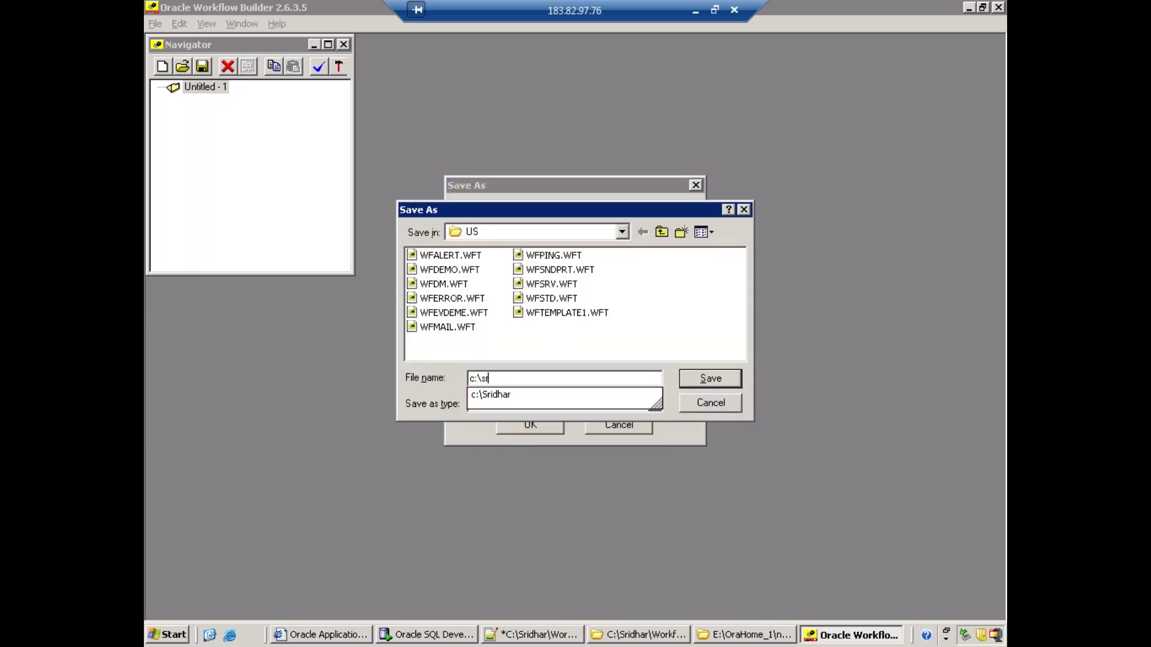
pyautogui.write('wo')
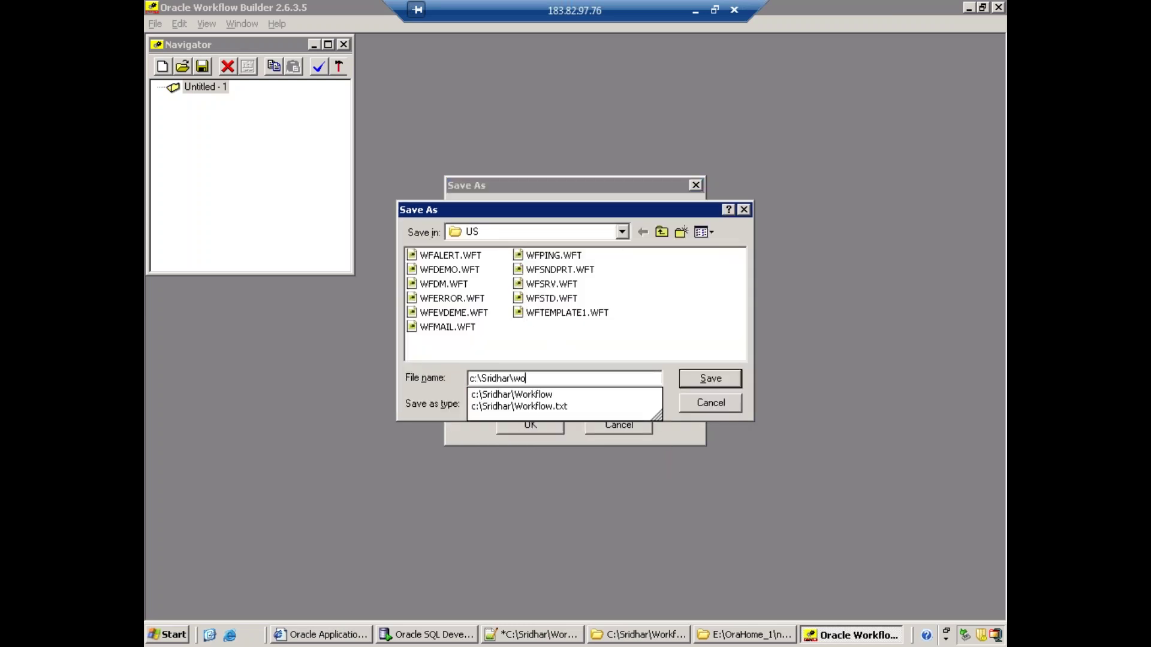
pyautogui.press('Down')
pyautogui.press('Return')
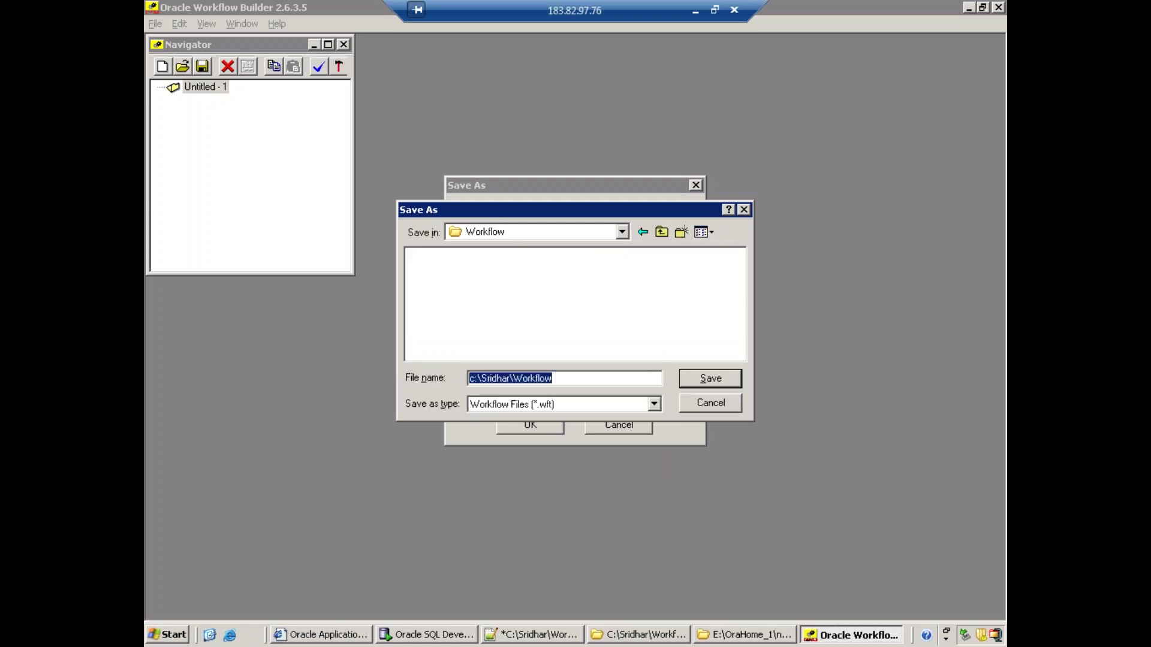
pyautogui.write('xx')
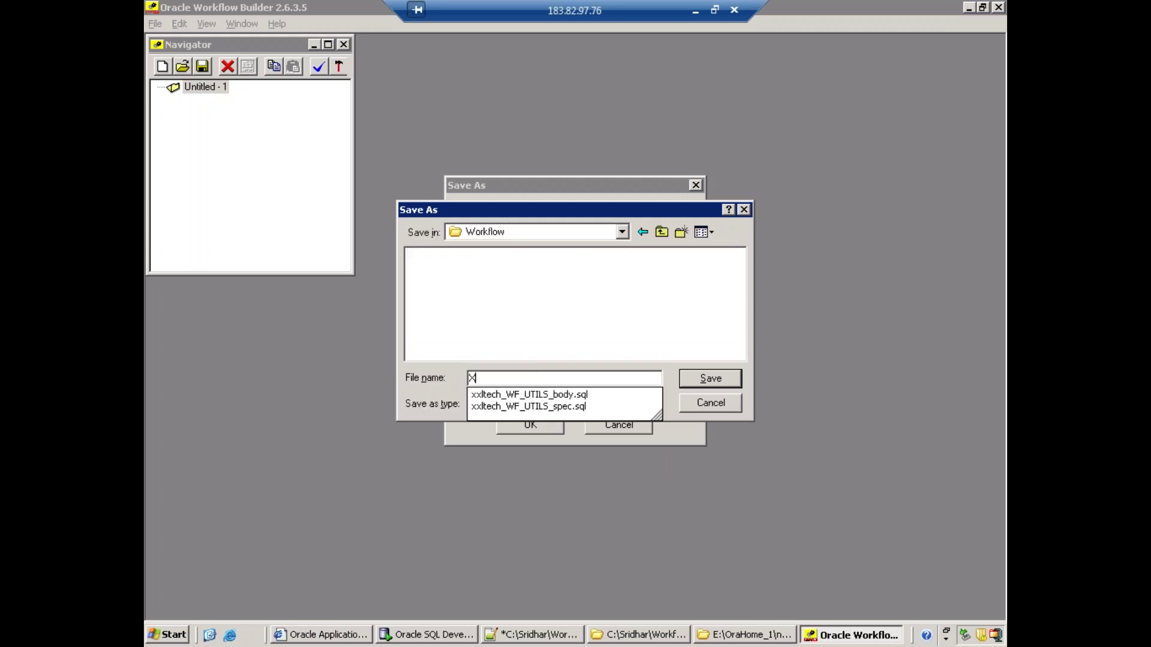
pyautogui.write('LTSWF')
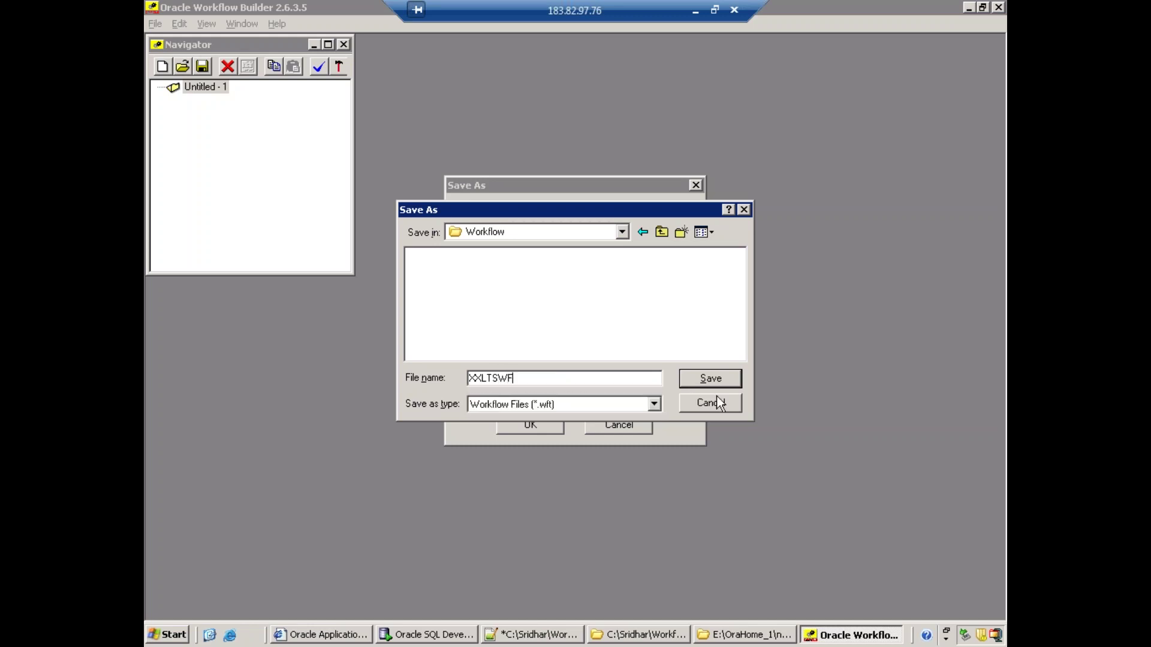
pyautogui.click(710, 378)
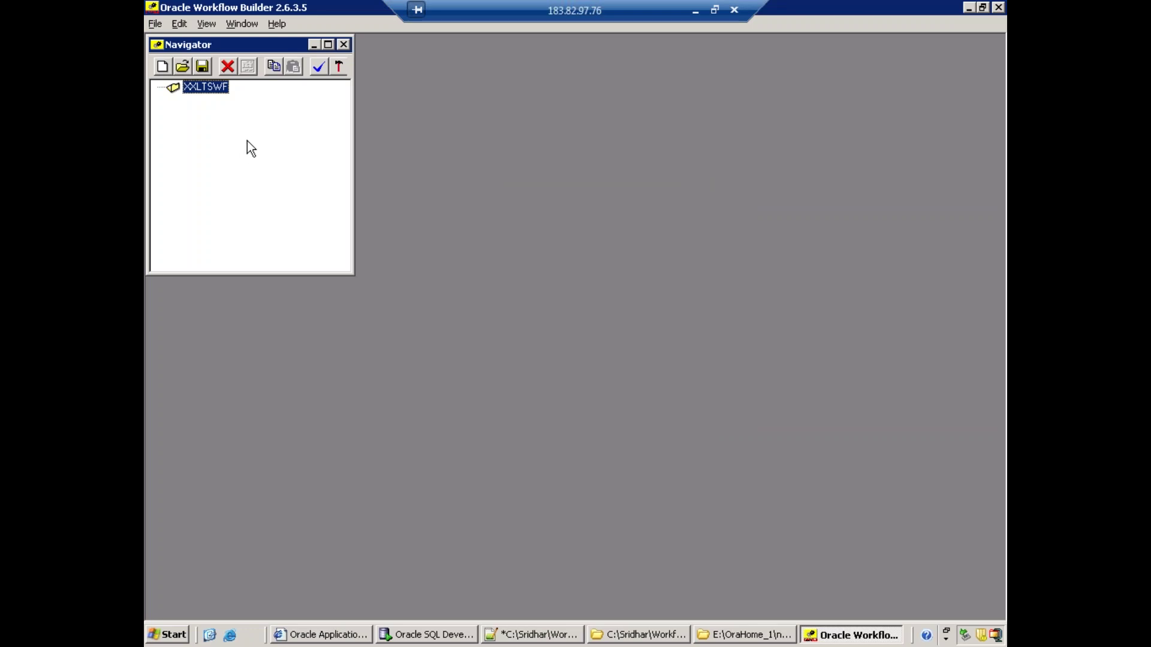
# - Check for the saved XXLTSWF.wft in the Workflow folder and return to Oracle Workflow Builder
pyautogui.click(613, 633)
pyautogui.click(554, 367)
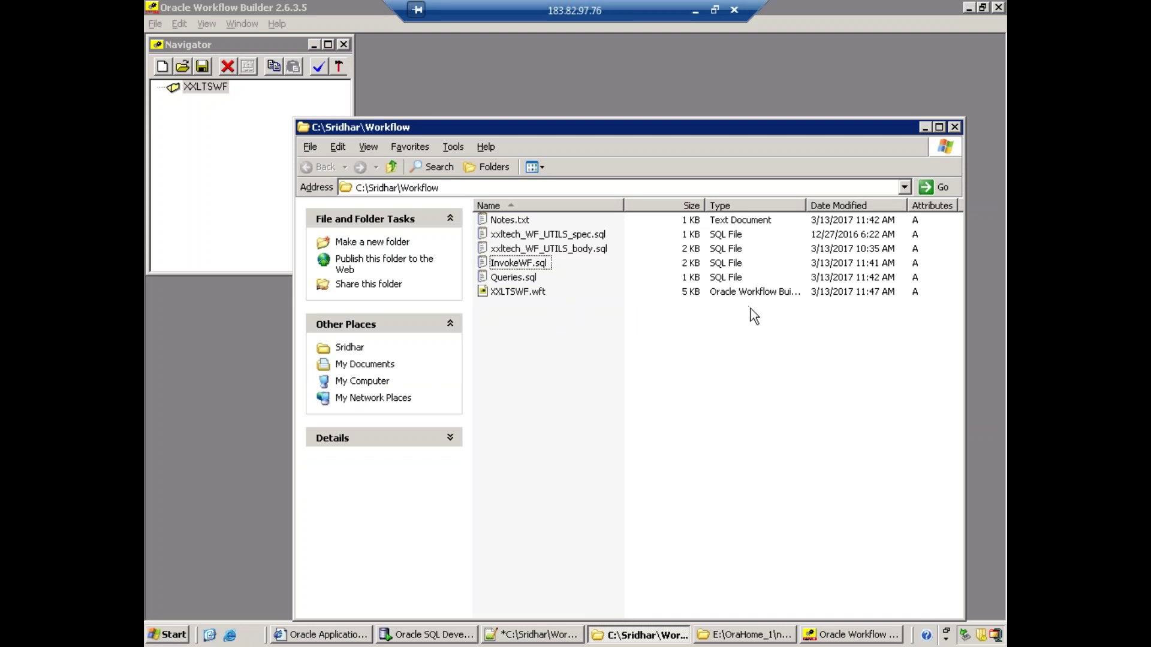
pyautogui.doubleClick(806, 205)
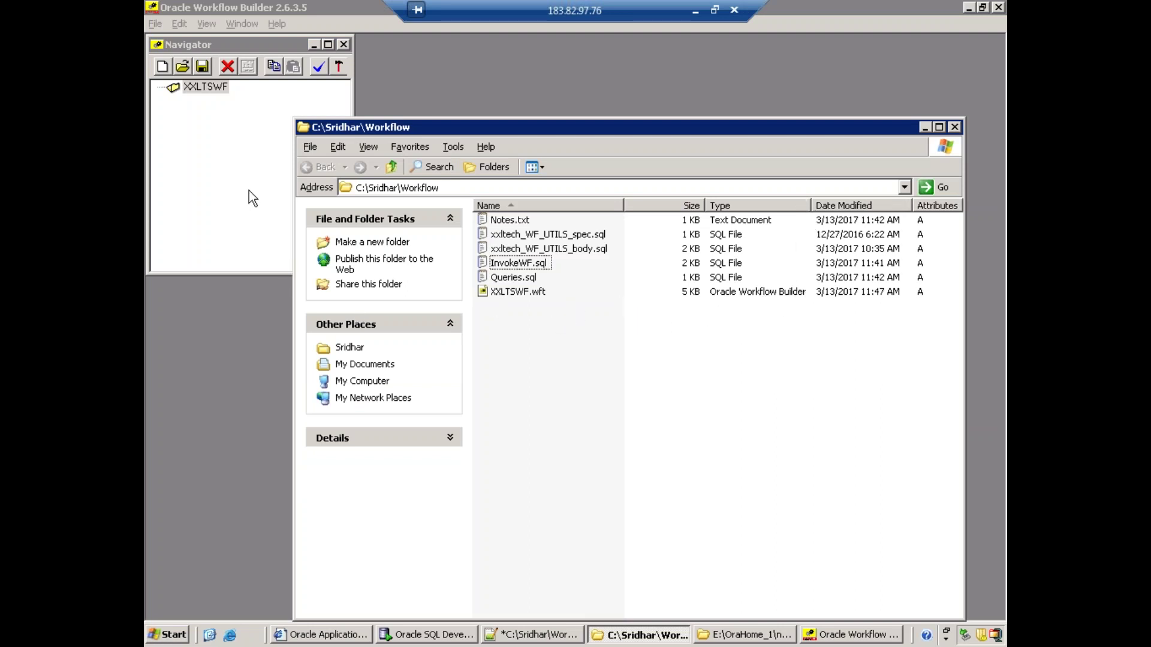
pyautogui.click(239, 160)
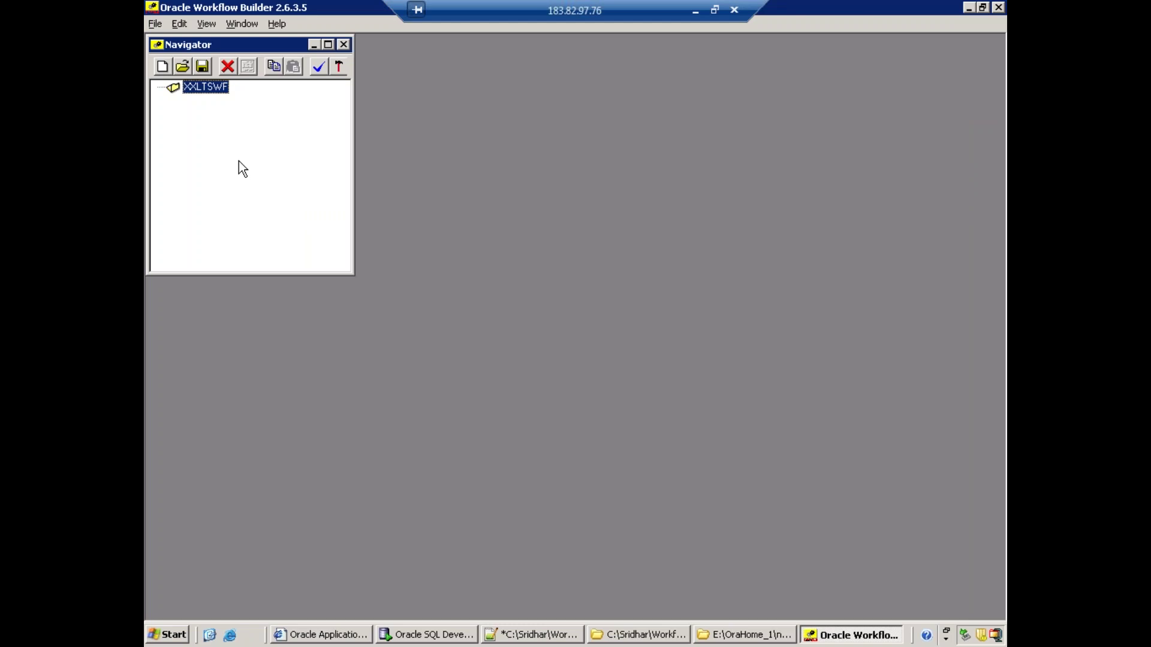
# - Start a new item type in XXLTSWF with internal name XXLTSWF and display name "XXLT Sample Workflow"
pyautogui.rightClick(206, 95)
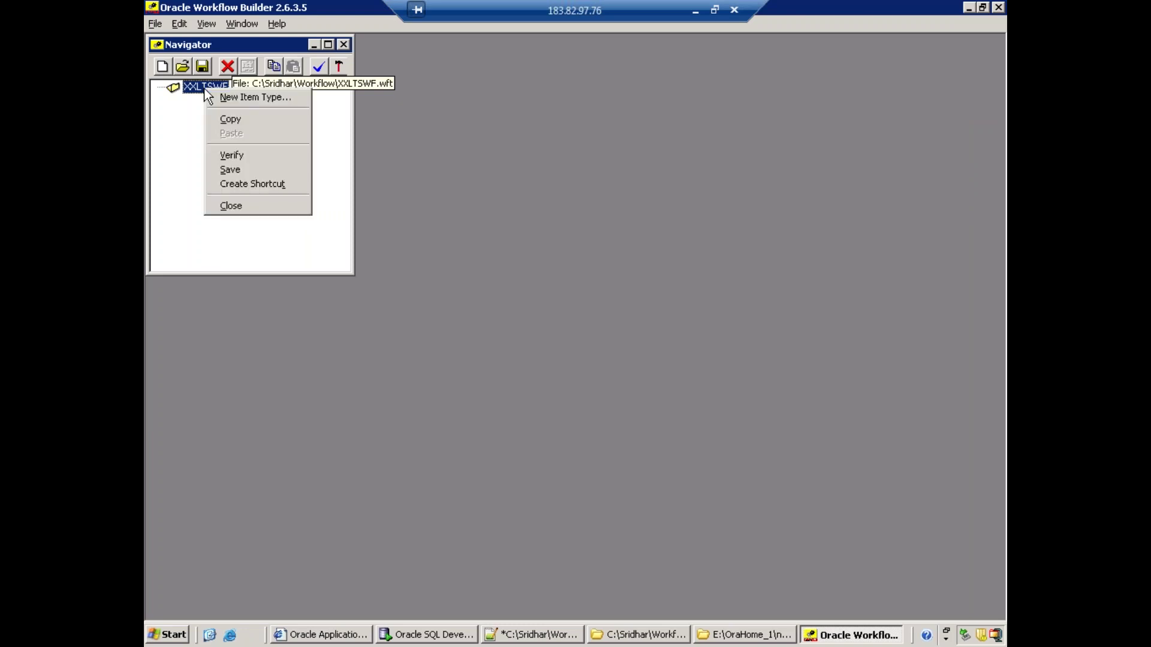
pyautogui.click(251, 99)
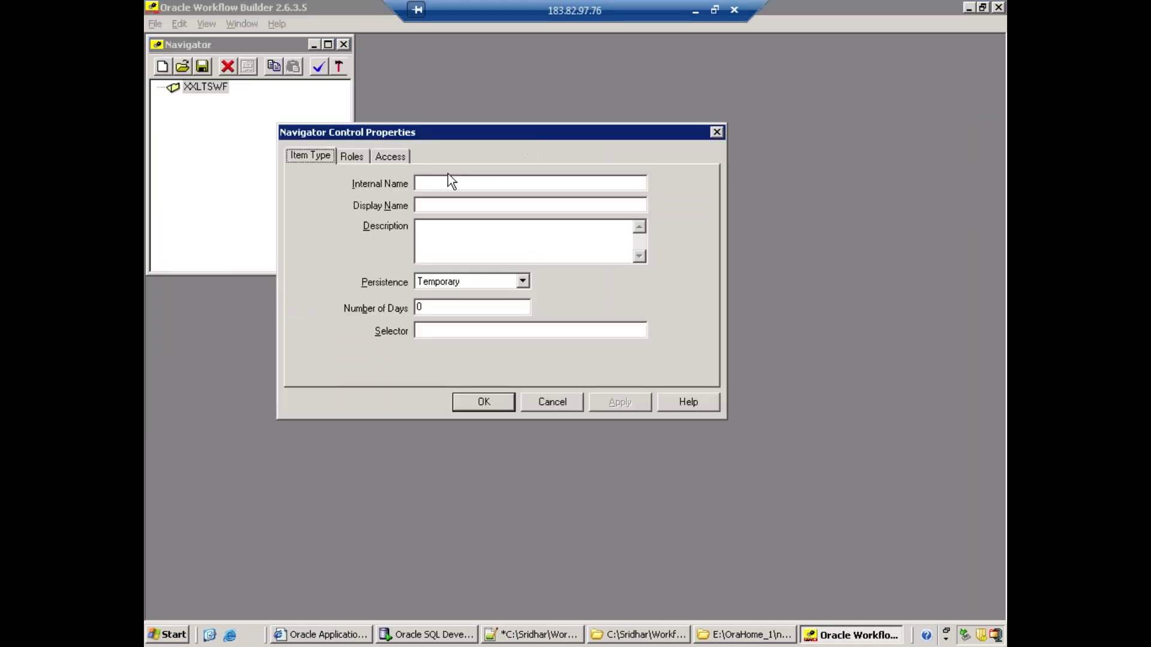
pyautogui.click(440, 183)
pyautogui.write('XXLT')
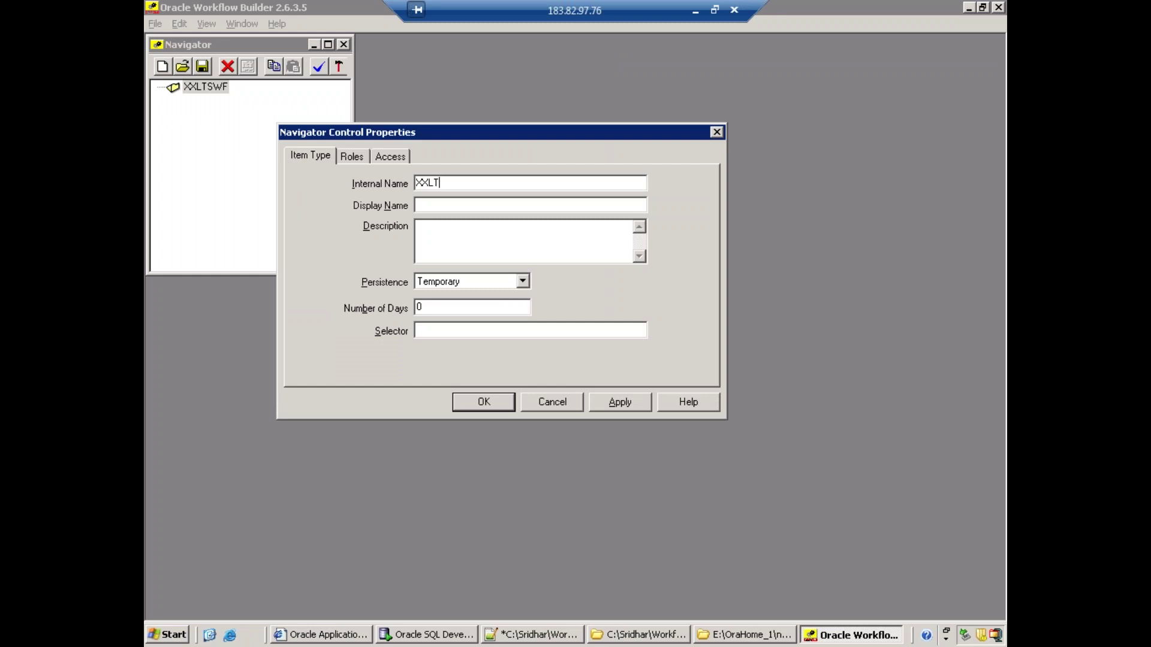
pyautogui.write('SWF')
pyautogui.write('XXLT Sample')
pyautogui.write(' Workflow')
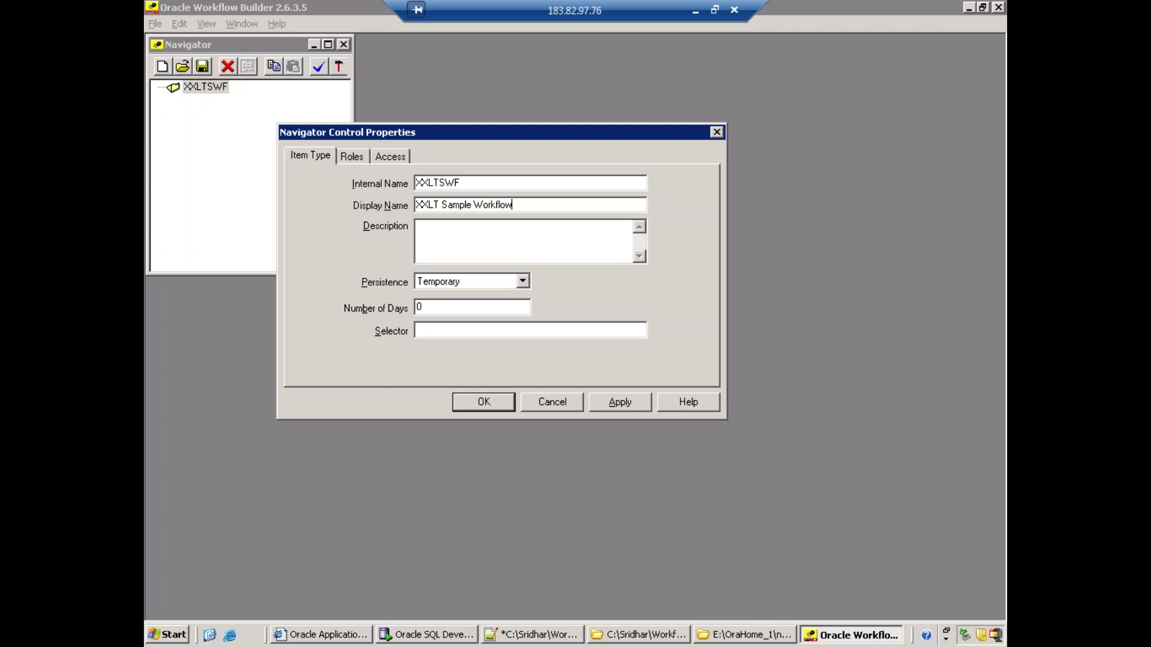
# - Copy the display name into the item type's description as "XXLT Sample Workflow" and create the item type
pyautogui.hotkey('shift', 'Tab')
pyautogui.hotkey('ctrl', 'c')
pyautogui.press('Tab')
pyautogui.hotkey('ctrl', 'v')
pyautogui.click(477, 183)
pyautogui.click(624, 408)
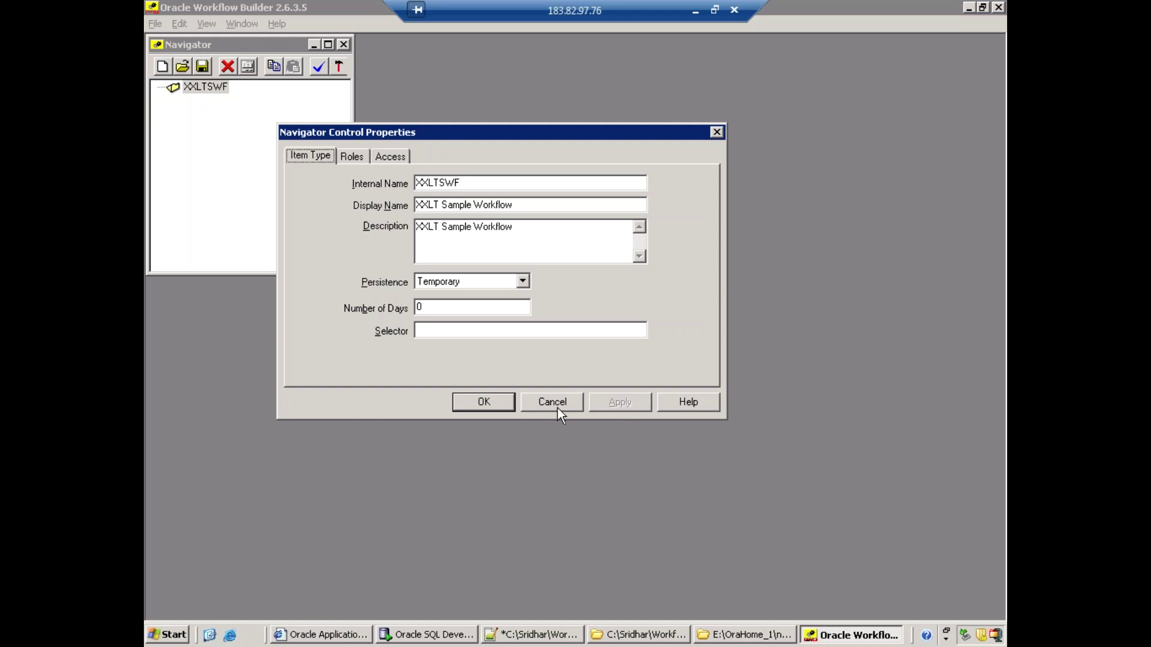
pyautogui.click(480, 408)
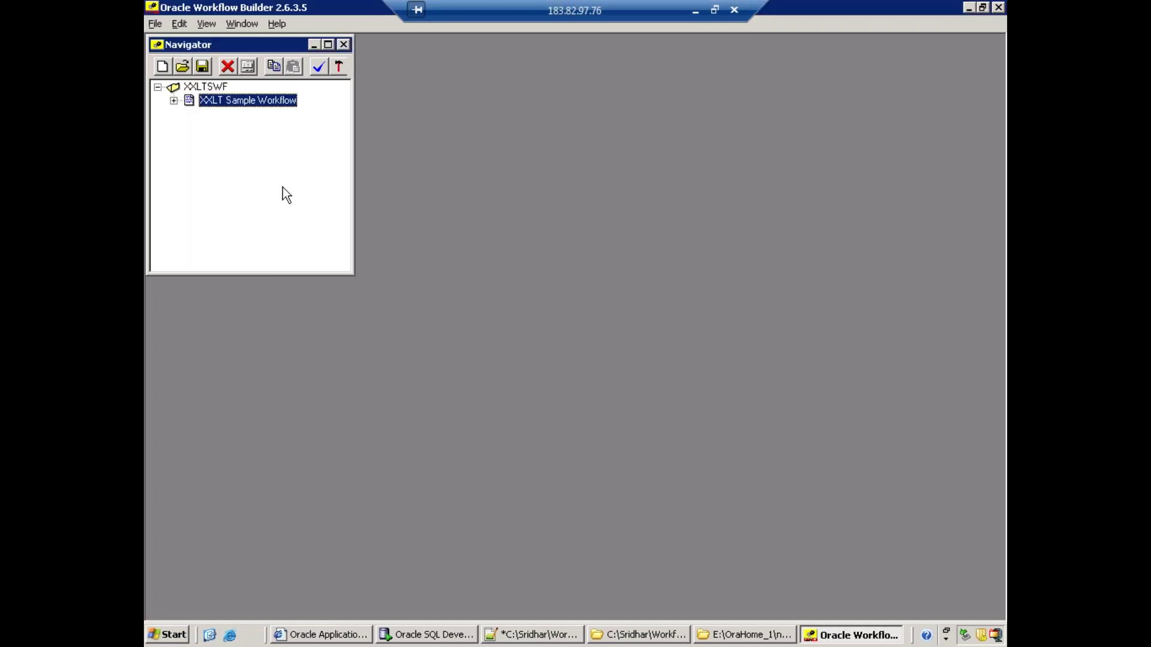
# - Expand the XXLT Sample Workflow item type's component list and save the XXLTSWF data store
pyautogui.press('Right')
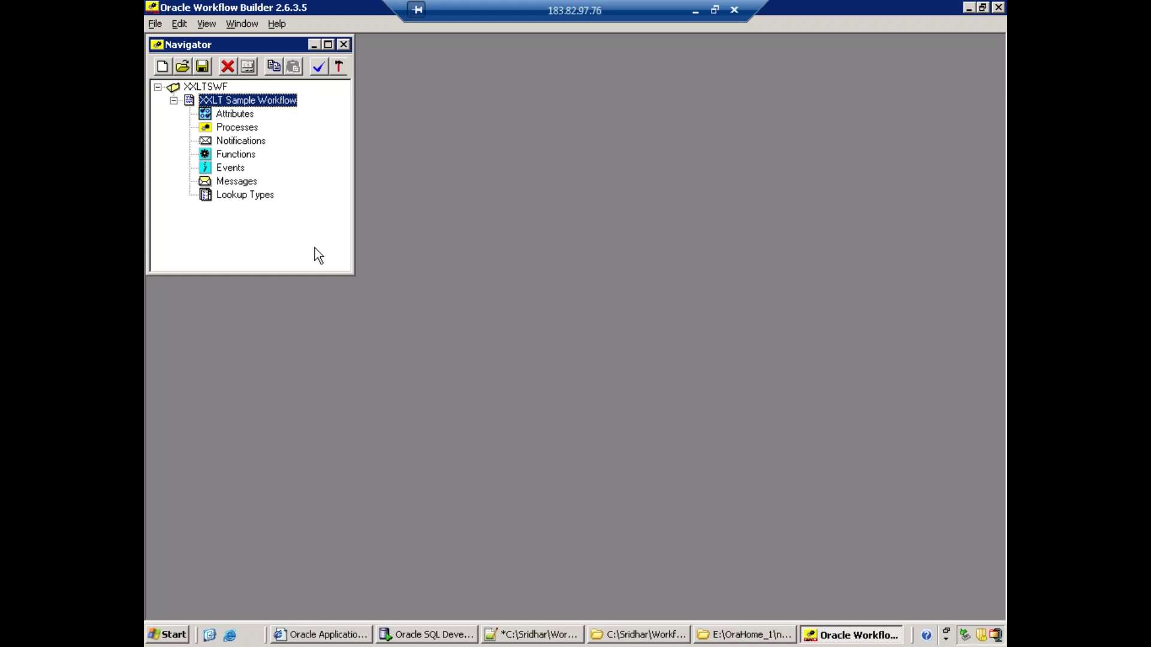
pyautogui.click(203, 67)
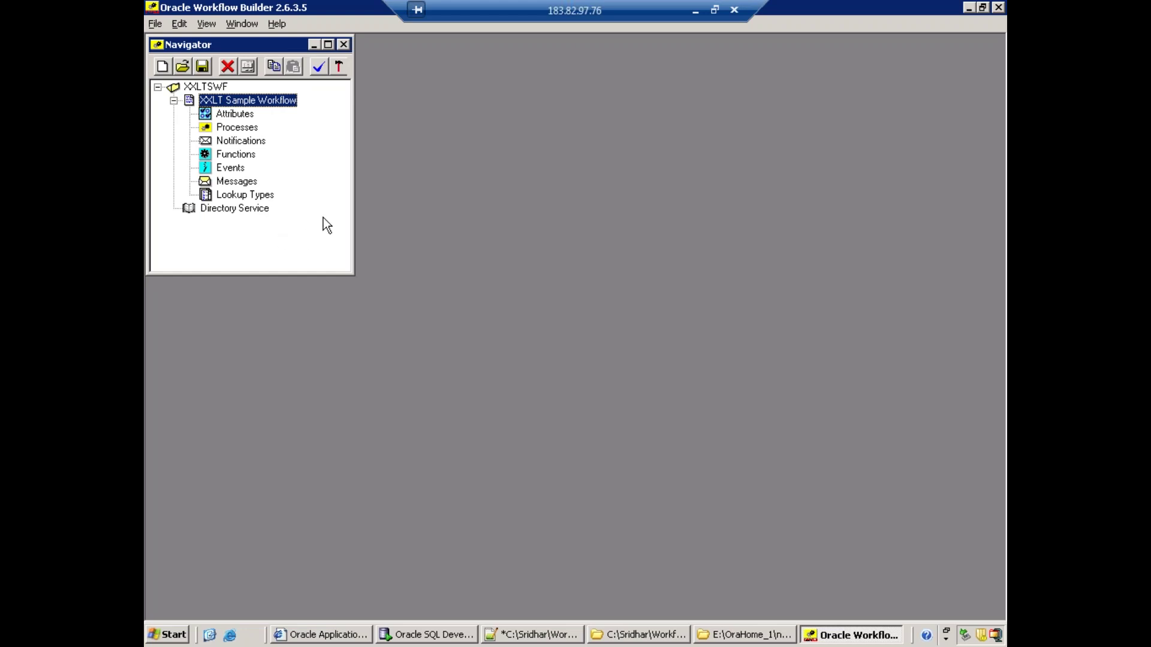
# - Start a new process in the XXLT Sample Workflow item type with the internal name XXLTPROC1
pyautogui.click(236, 128)
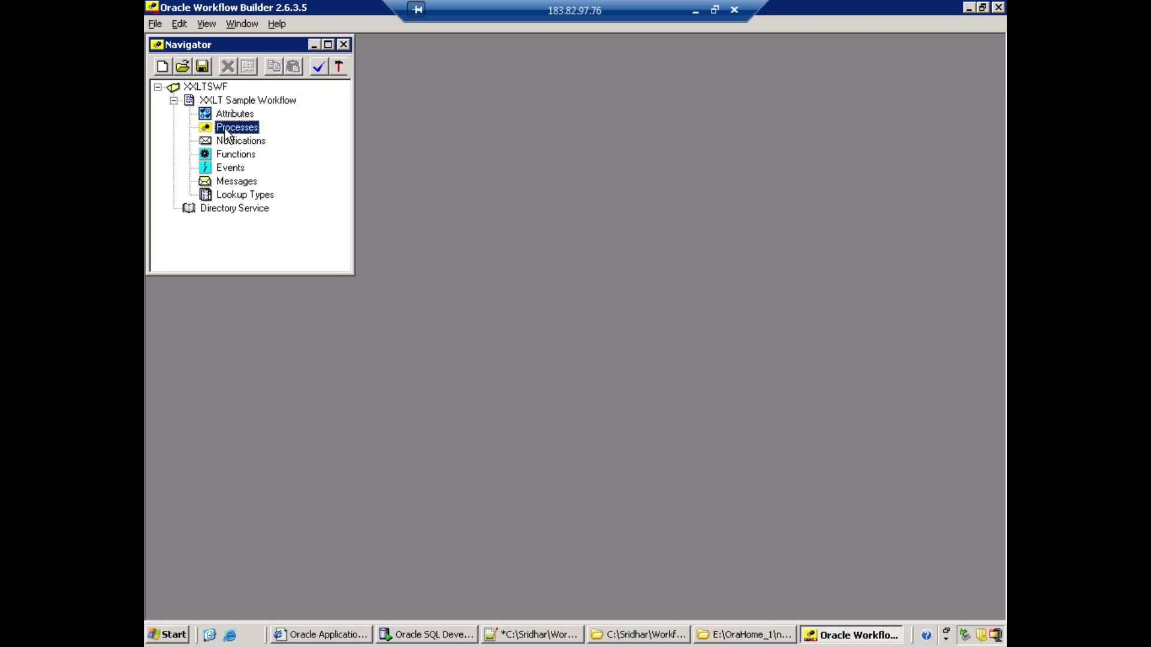
pyautogui.rightClick(241, 131)
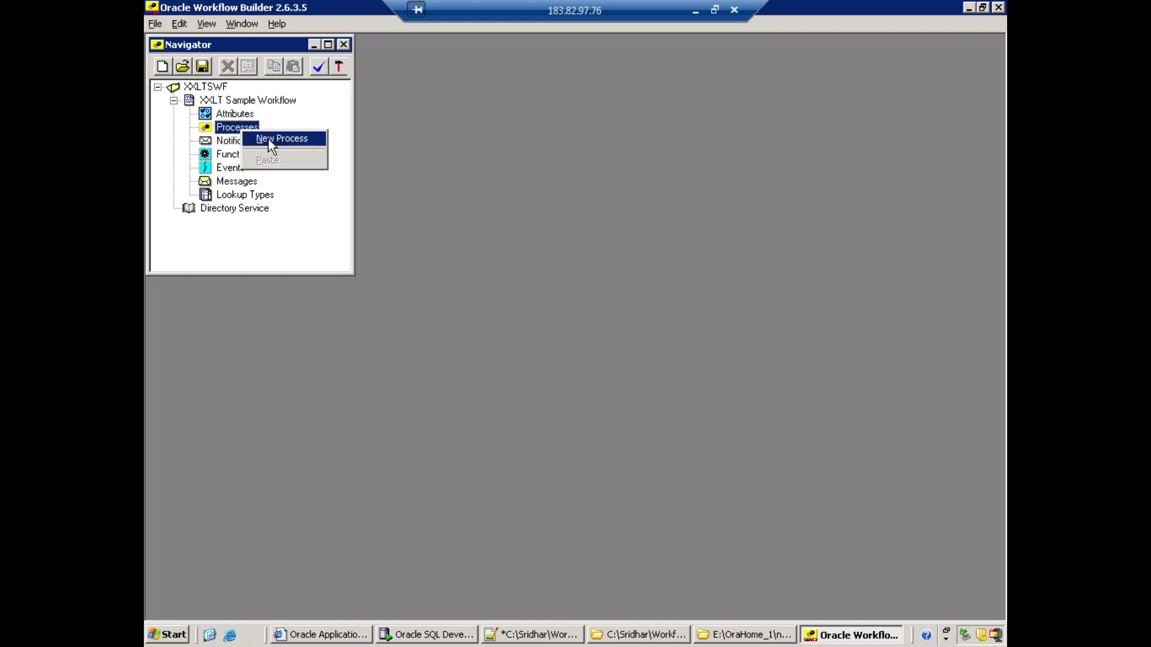
pyautogui.click(265, 139)
pyautogui.moveTo(444, 64); pyautogui.dragTo(538, 121)
pyautogui.click(460, 159)
pyautogui.write('XXLTPROC1')
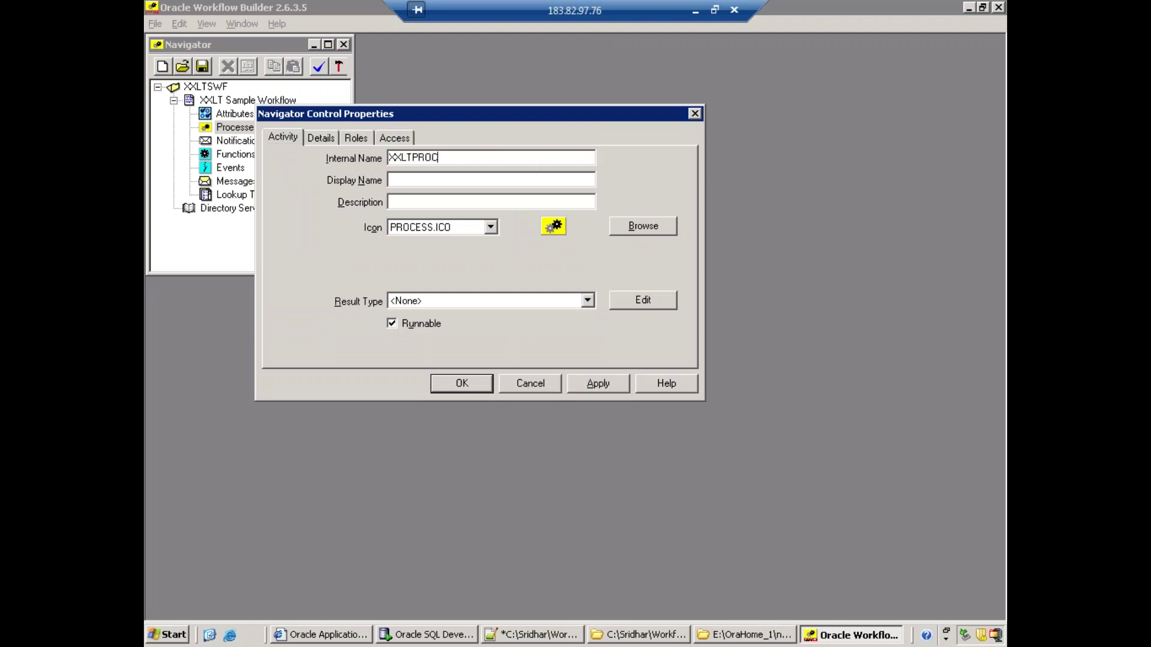
# - Set the process's display name and description to "XXLT Hello Process" and create the process
pyautogui.hotkey('shift', 'Home')
pyautogui.click(420, 180)
pyautogui.write('XXLT Hello Process')
pyautogui.hotkey('shift', 'Home')
pyautogui.press('Tab')
pyautogui.hotkey('ctrl', 'v')
pyautogui.click(462, 379)
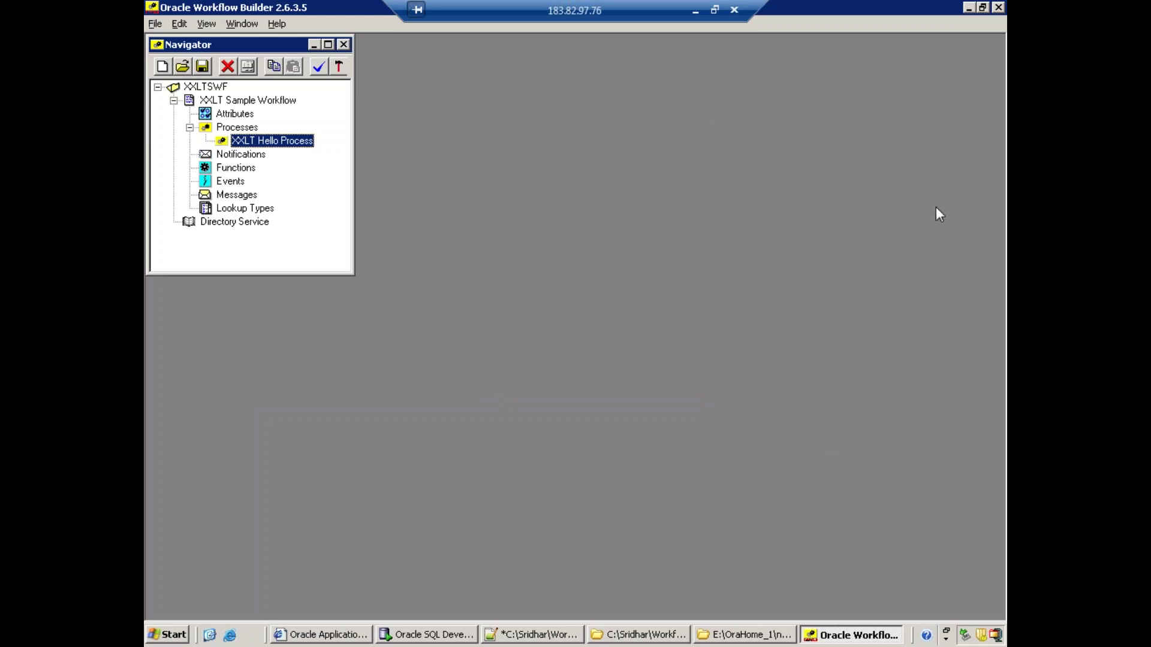
# - Open the XXLT Hello Process diagram and move its window beside the Navigator tree
pyautogui.rightClick(232, 142)
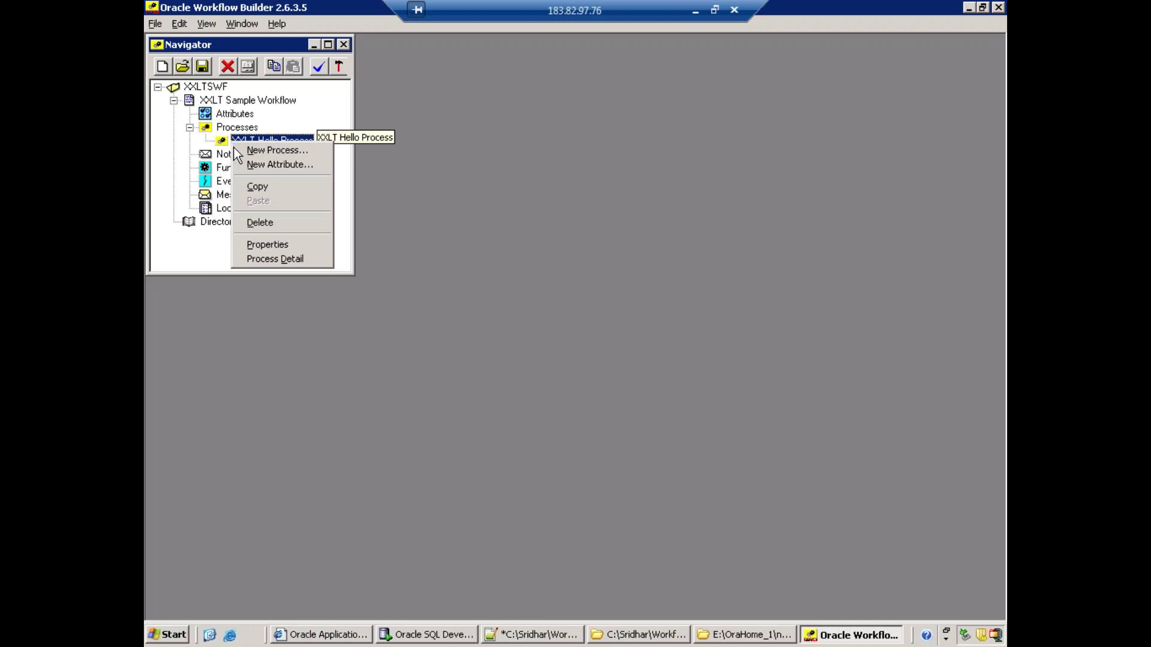
pyautogui.press('Escape')
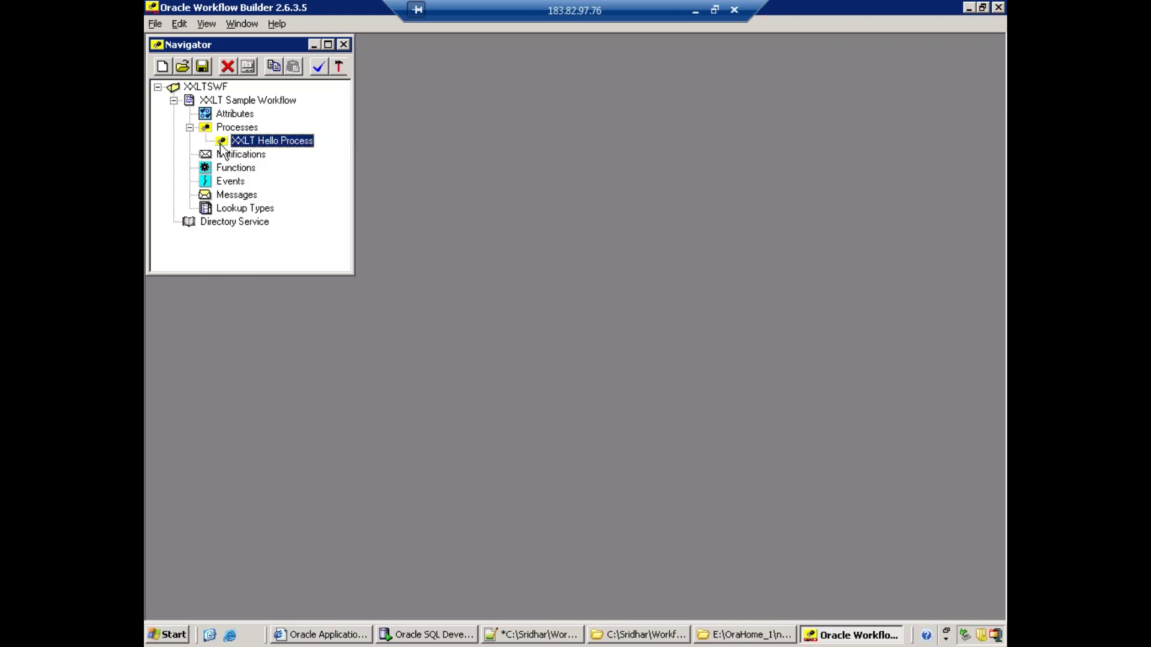
pyautogui.doubleClick(223, 143)
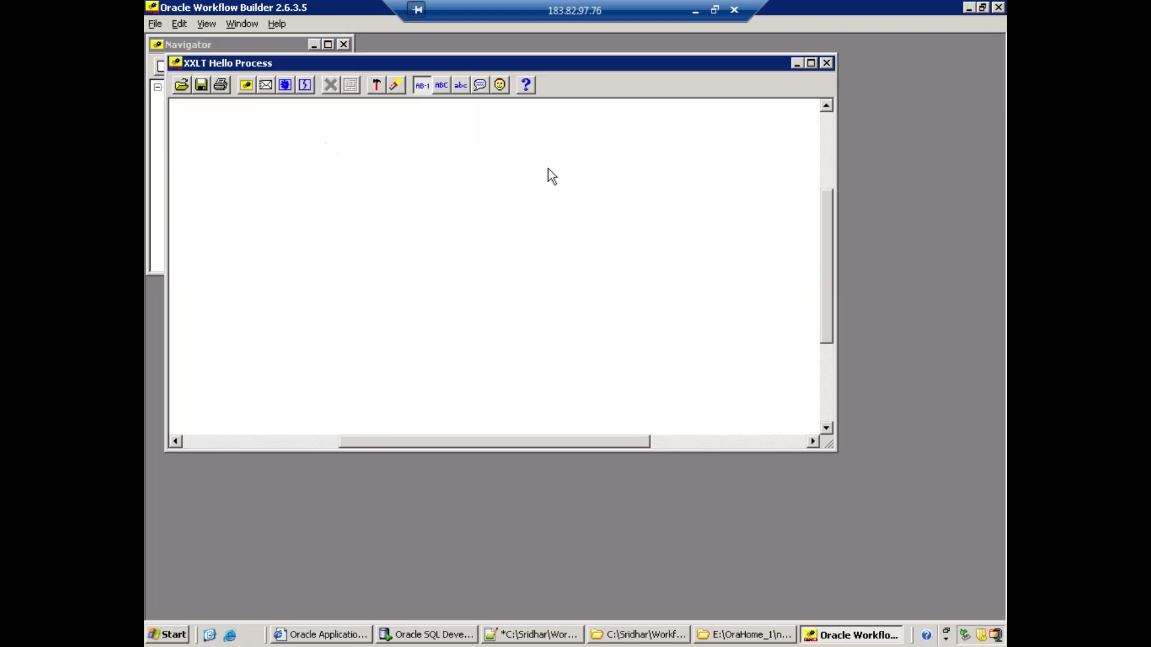
pyautogui.moveTo(441, 66); pyautogui.dragTo(595, 85)
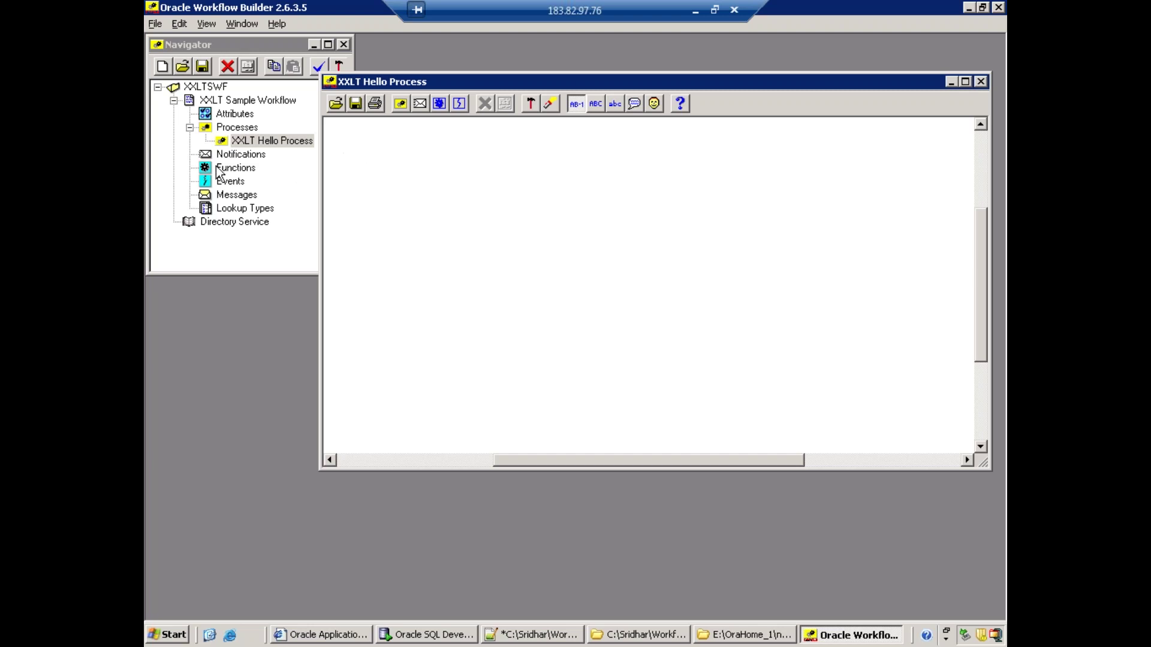
# - Add a new function to the process diagram with internal name START, display name "Start" and description "Start"
pyautogui.click(239, 168)
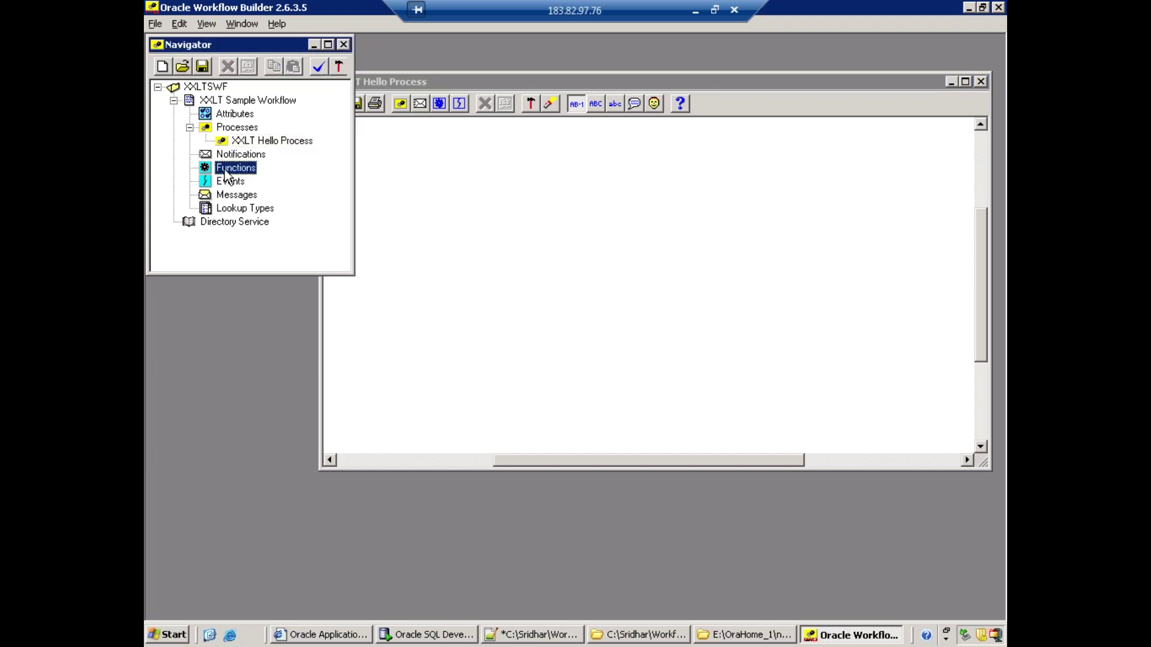
pyautogui.click(406, 202)
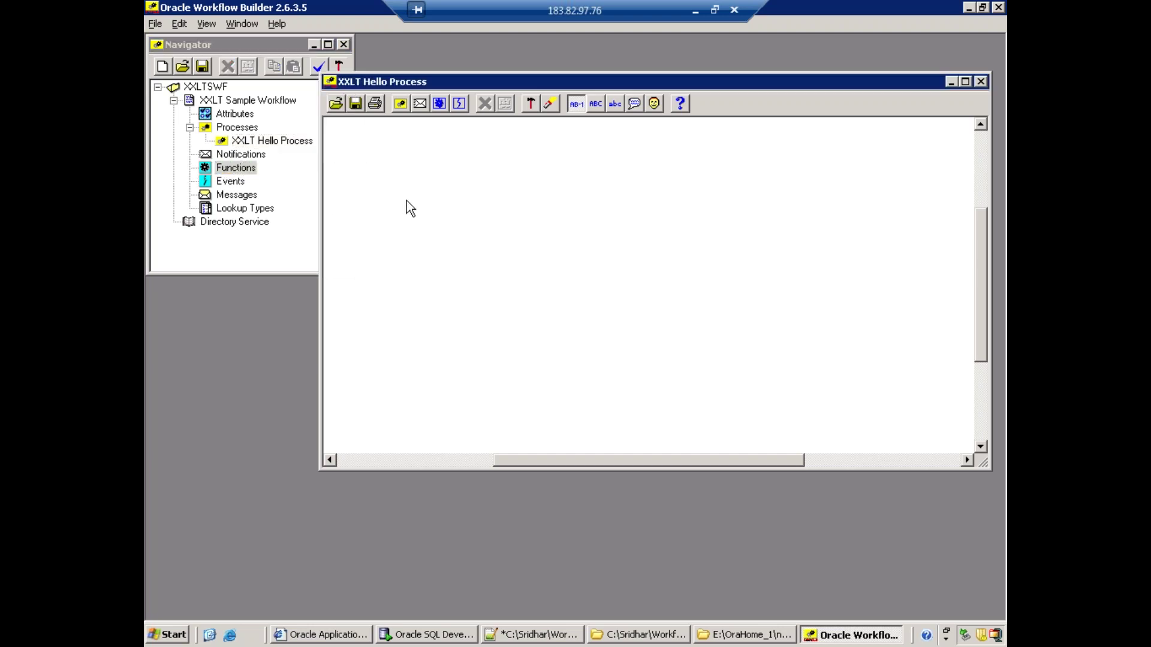
pyautogui.click(440, 104)
pyautogui.click(401, 216)
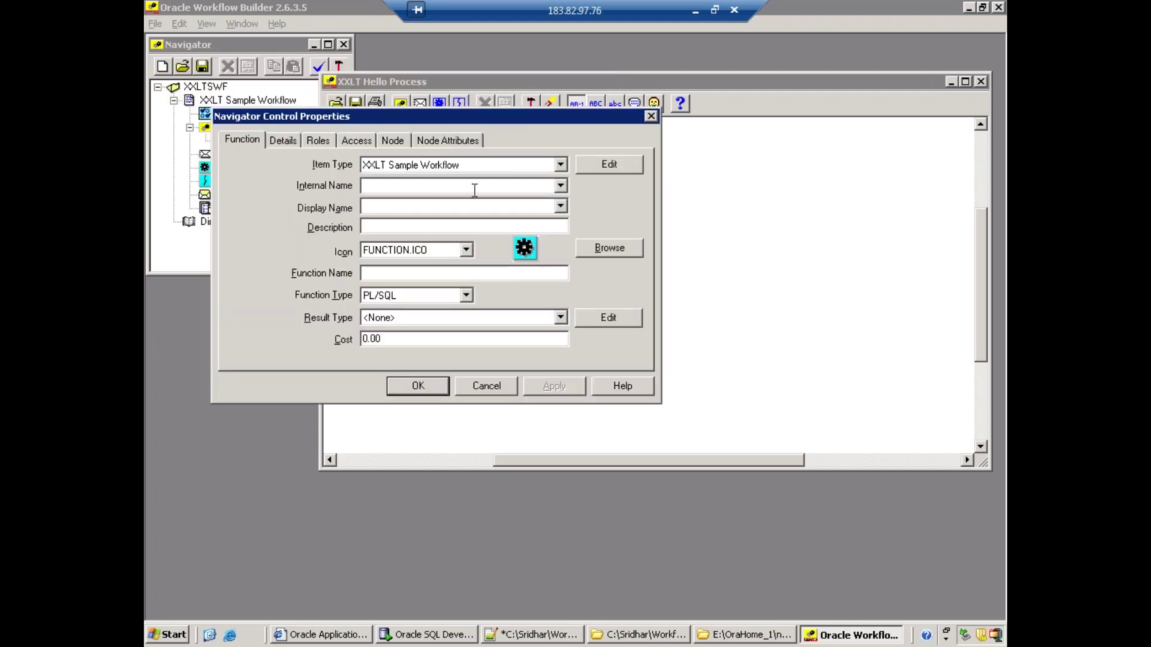
pyautogui.write('START')
pyautogui.write('Start')
pyautogui.press('Tab')
pyautogui.write('Start')
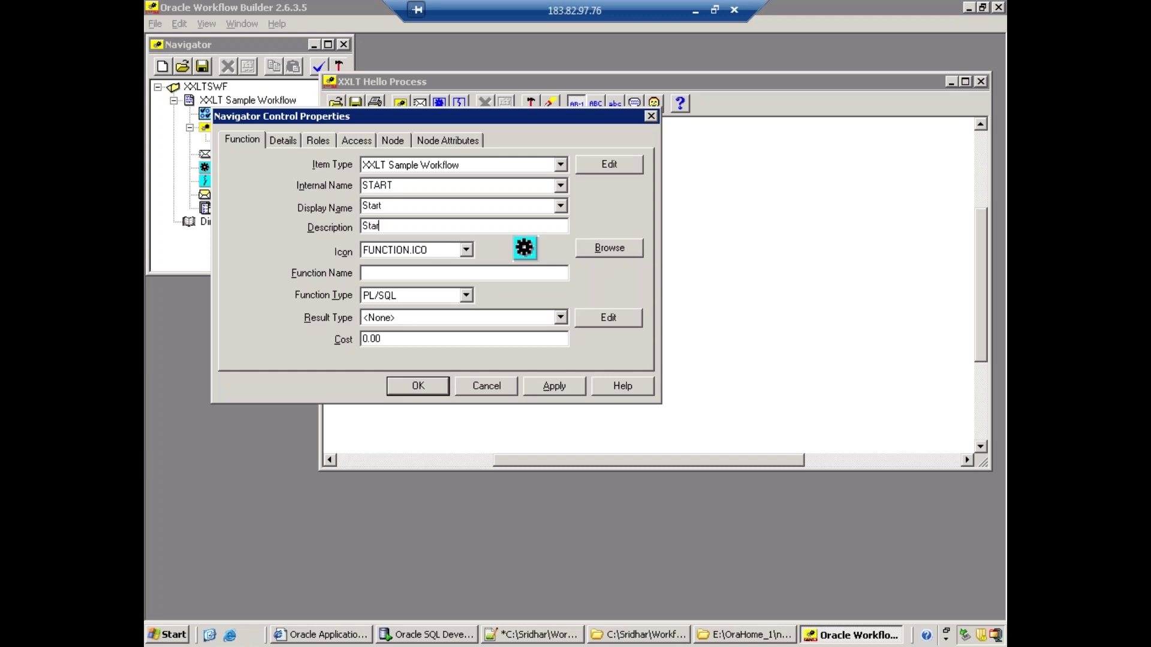
# - Set the Start function's icon to START.ICO and its function name to WF_STANDARD.NOOP
pyautogui.click(363, 273)
pyautogui.click(411, 254)
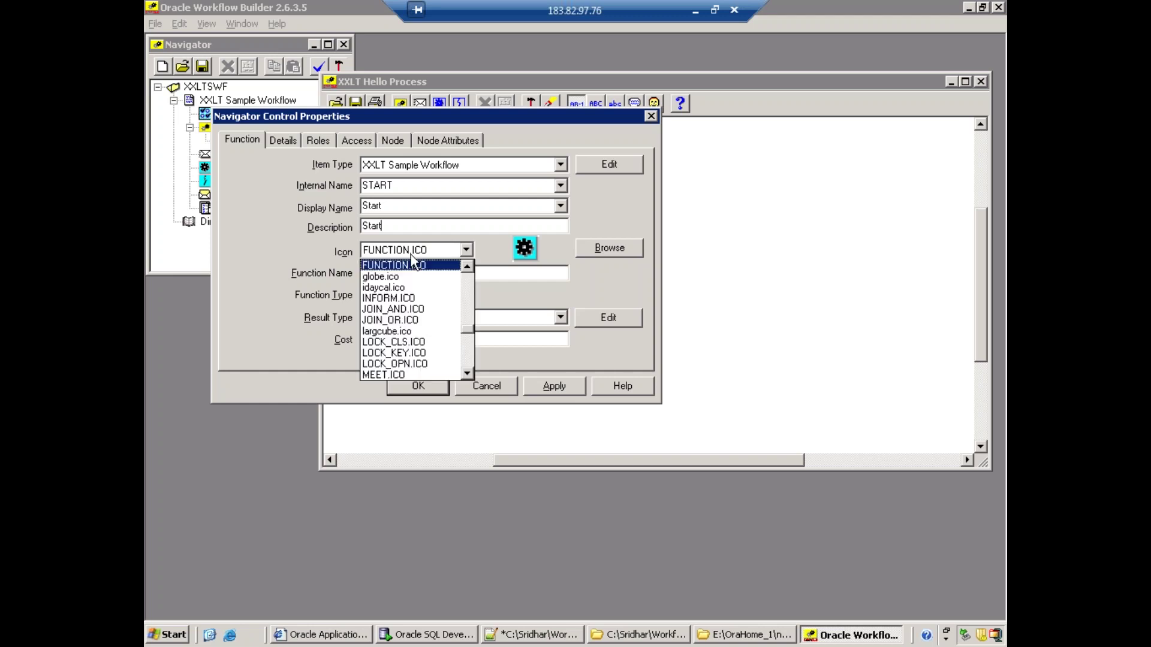
pyautogui.click(412, 254)
pyautogui.scroll(-3, 419, 257)
pyautogui.click(422, 275)
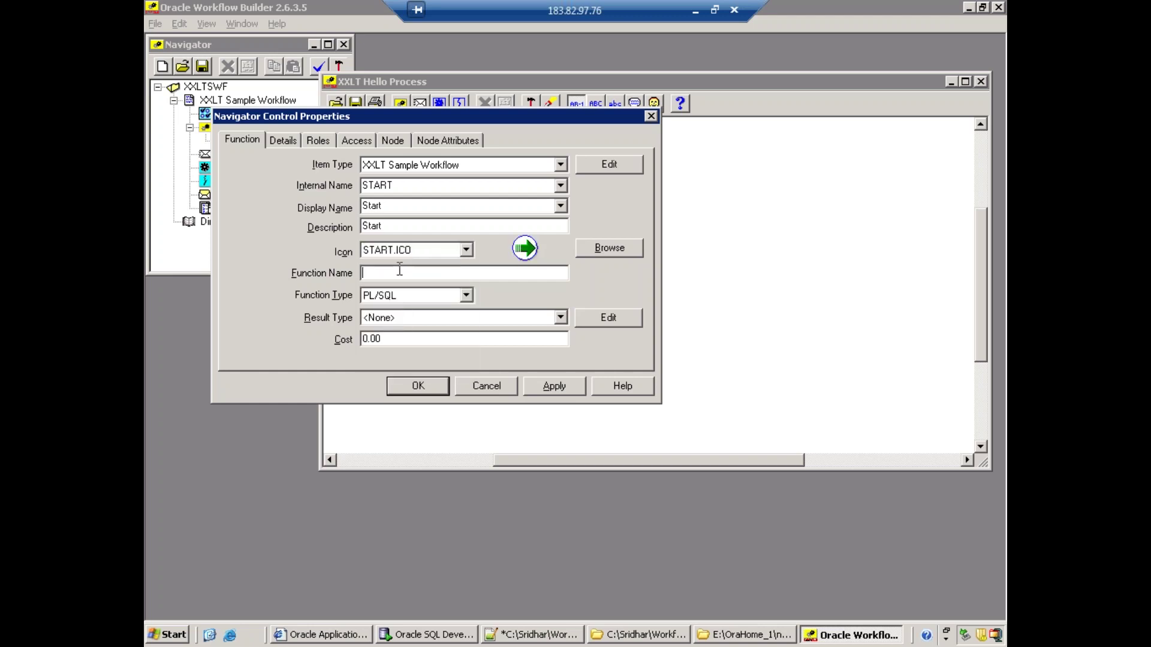
pyautogui.write('WF_STANDAR.NOOP')
pyautogui.click(425, 273)
pyautogui.write('D')
# - Mark the START node as a Start node and create the function
pyautogui.click(397, 142)
pyautogui.click(383, 182)
pyautogui.click(349, 207)
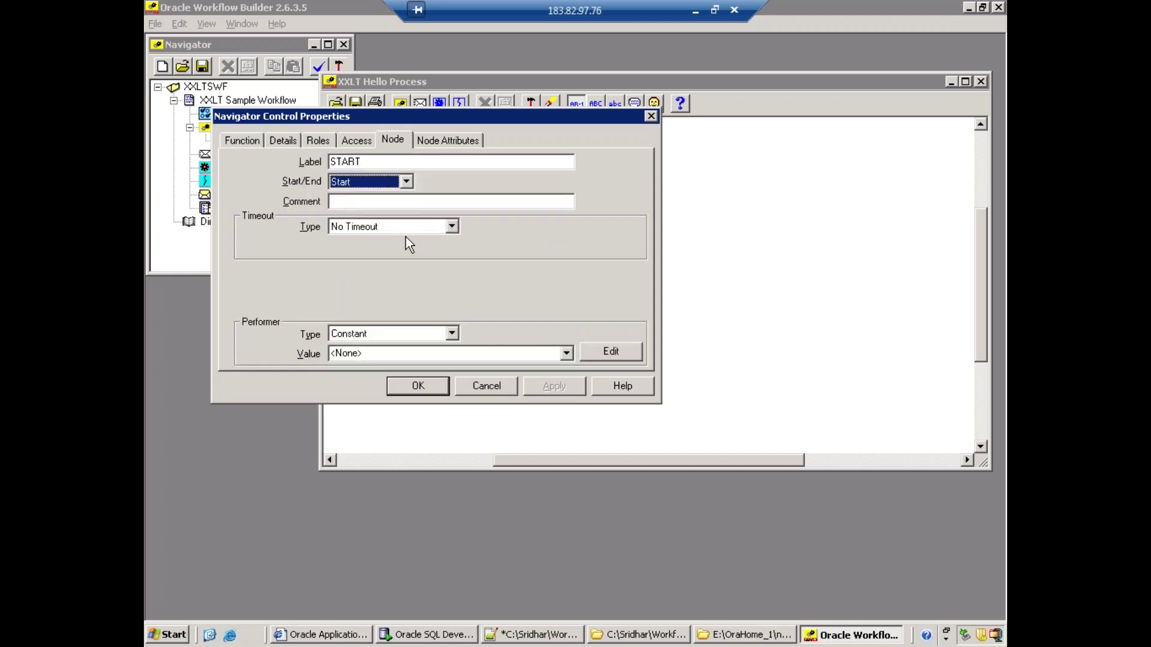
pyautogui.click(419, 385)
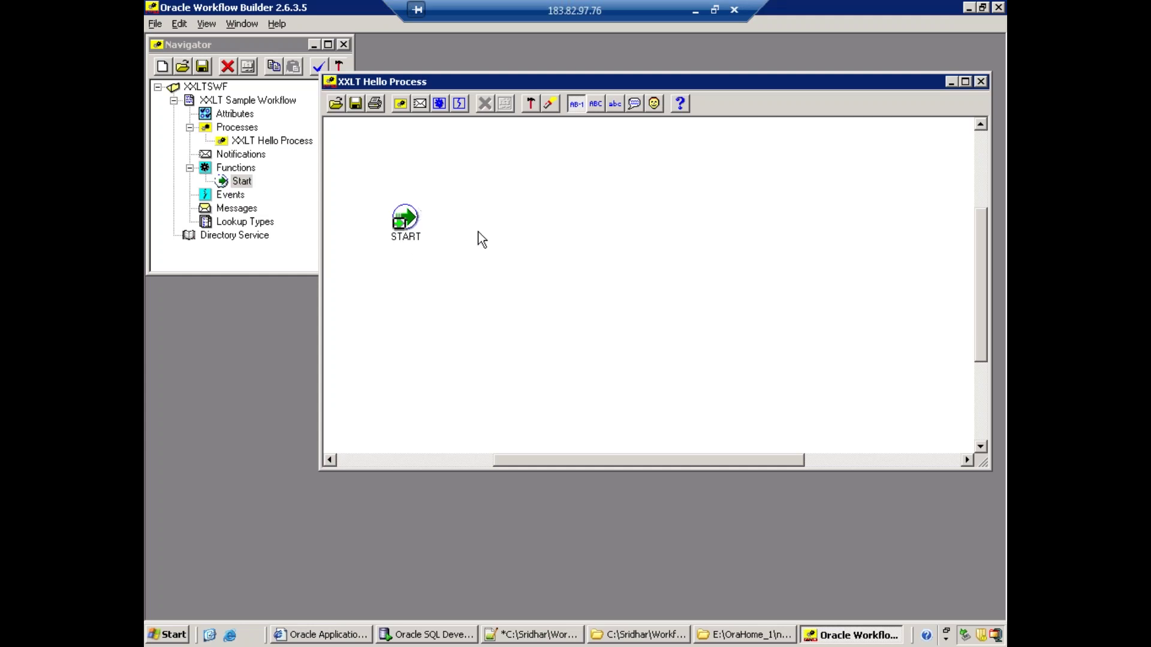
# - Add a second function to the diagram with internal name END, display name "End" and description "End"
pyautogui.click(441, 105)
pyautogui.click(658, 209)
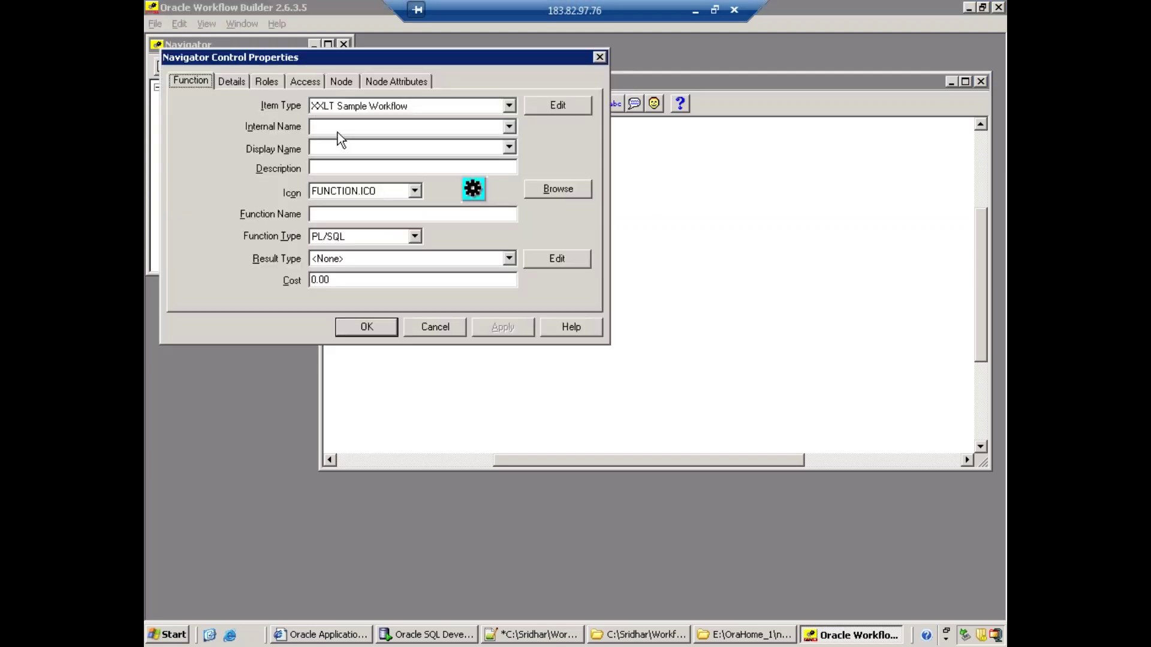
pyautogui.click(398, 125)
pyautogui.write('END')
pyautogui.press('Tab')
pyautogui.write('End')
pyautogui.press('Tab')
pyautogui.write('En')
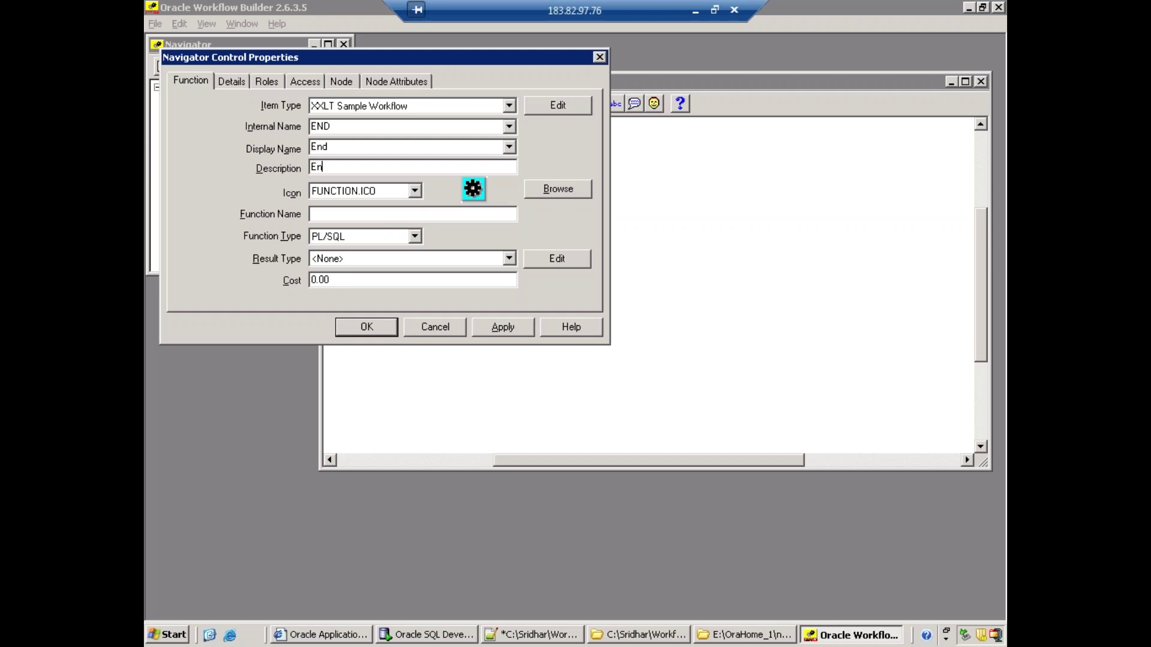
pyautogui.write('d')
# - Set the End function's icon to END.ICO and its function name to WF_STANDARD.NOOP
pyautogui.press('Tab')
pyautogui.press('e')
pyautogui.press('Tab')
pyautogui.press('Tab')
pyautogui.write('WF_S')
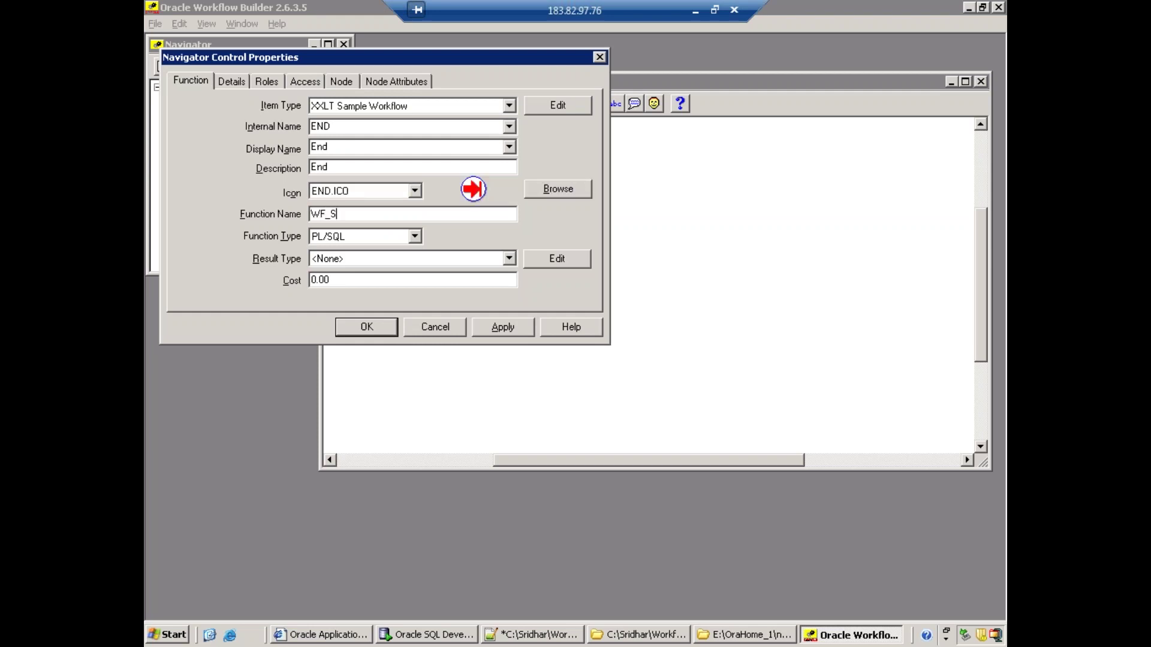
pyautogui.write('TANDARD.NOOP')
# - Mark the END node as an End node and create the function
pyautogui.click(343, 83)
pyautogui.click(332, 127)
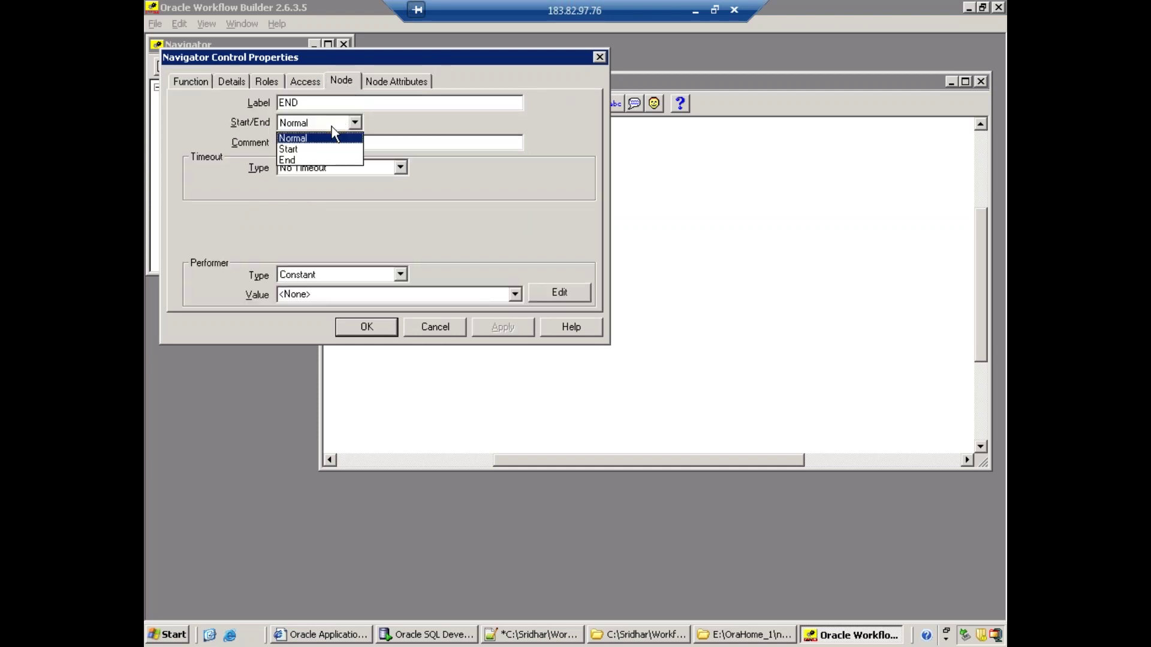
pyautogui.press('Down')
pyautogui.press('Down')
pyautogui.press('Return')
pyautogui.click(498, 332)
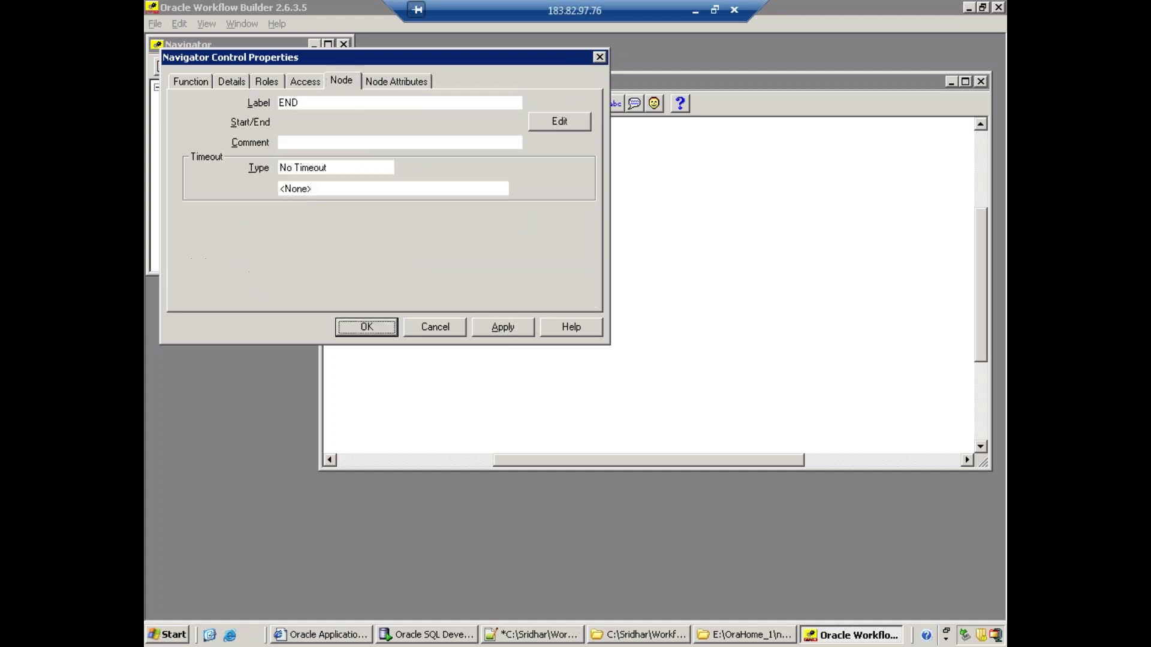
pyautogui.click(386, 327)
# - Move the START and END nodes lower in the process diagram, keeping them level with each other
pyautogui.moveTo(406, 223); pyautogui.dragTo(433, 277)
pyautogui.moveTo(666, 213); pyautogui.dragTo(706, 280)
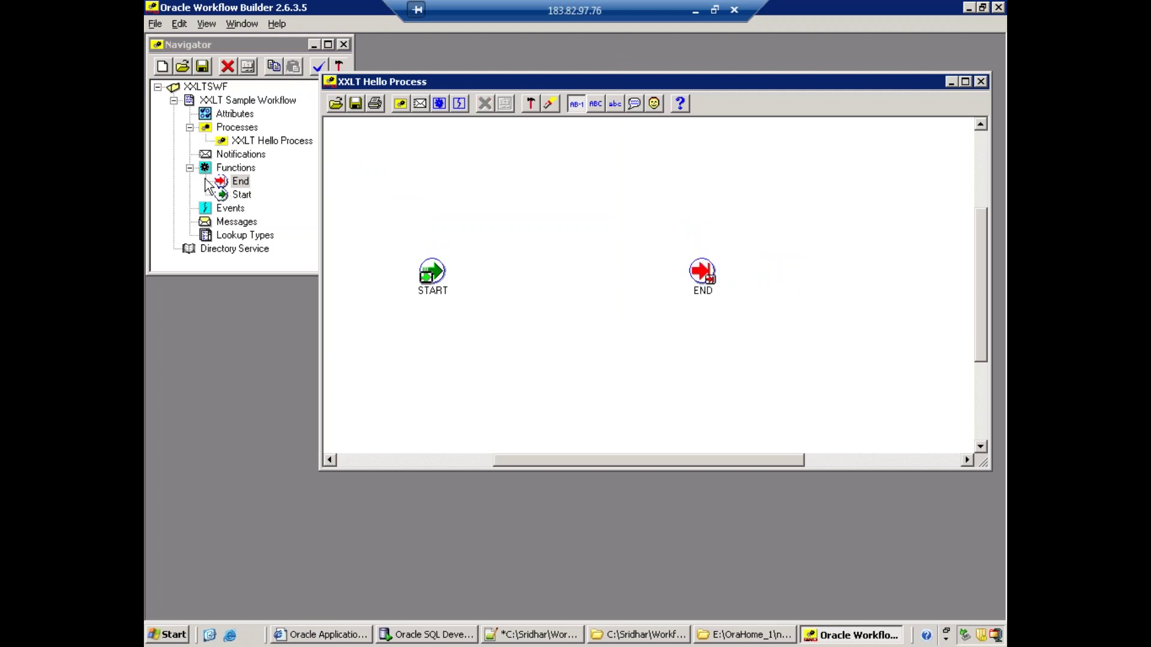
# - Start a new message with internal name XXHELLOMSG, display name "XX - Hello Message" and description "XX Hello Message"
pyautogui.click(246, 223)
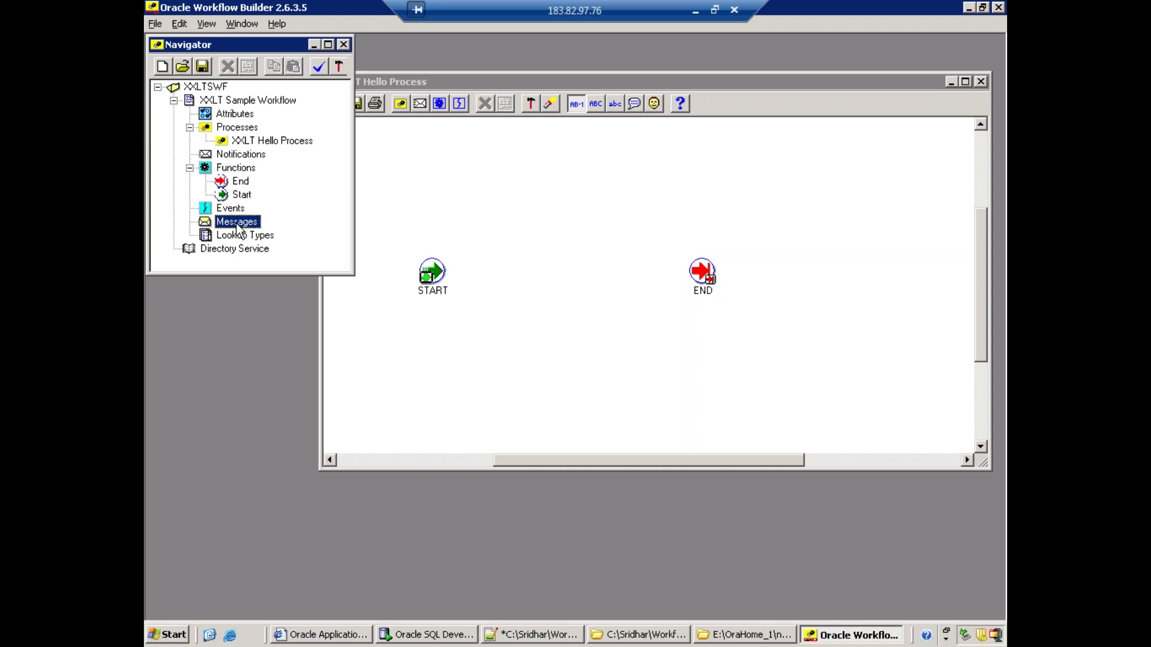
pyautogui.rightClick(241, 225)
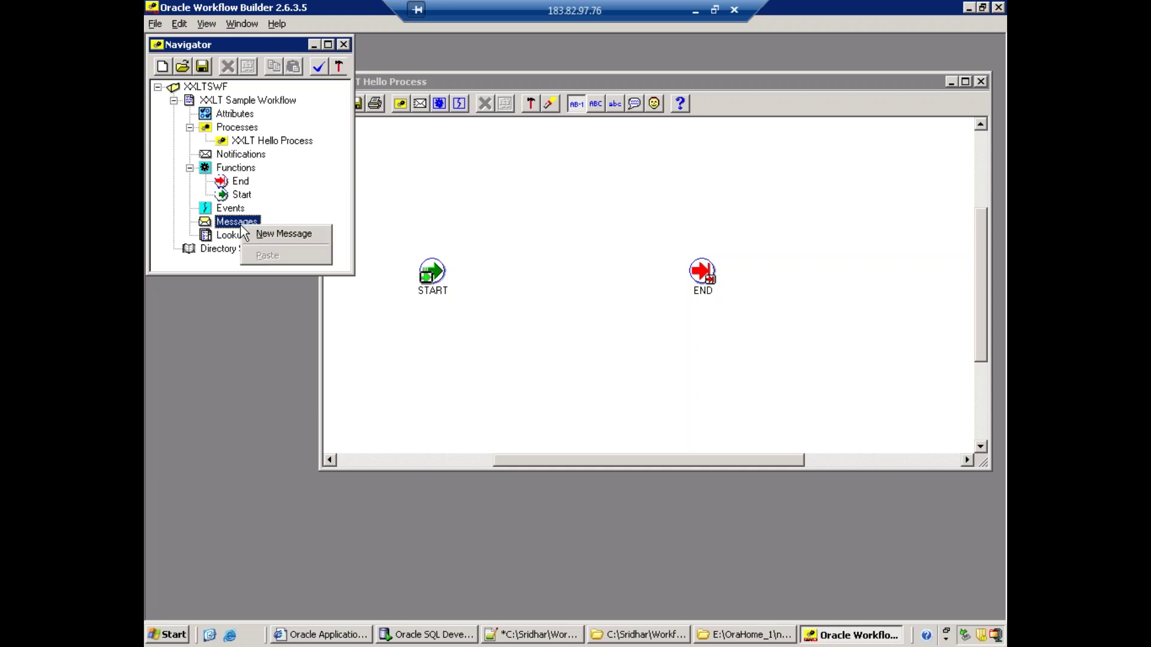
pyautogui.click(270, 233)
pyautogui.click(336, 133)
pyautogui.write('XXHELLOMSG')
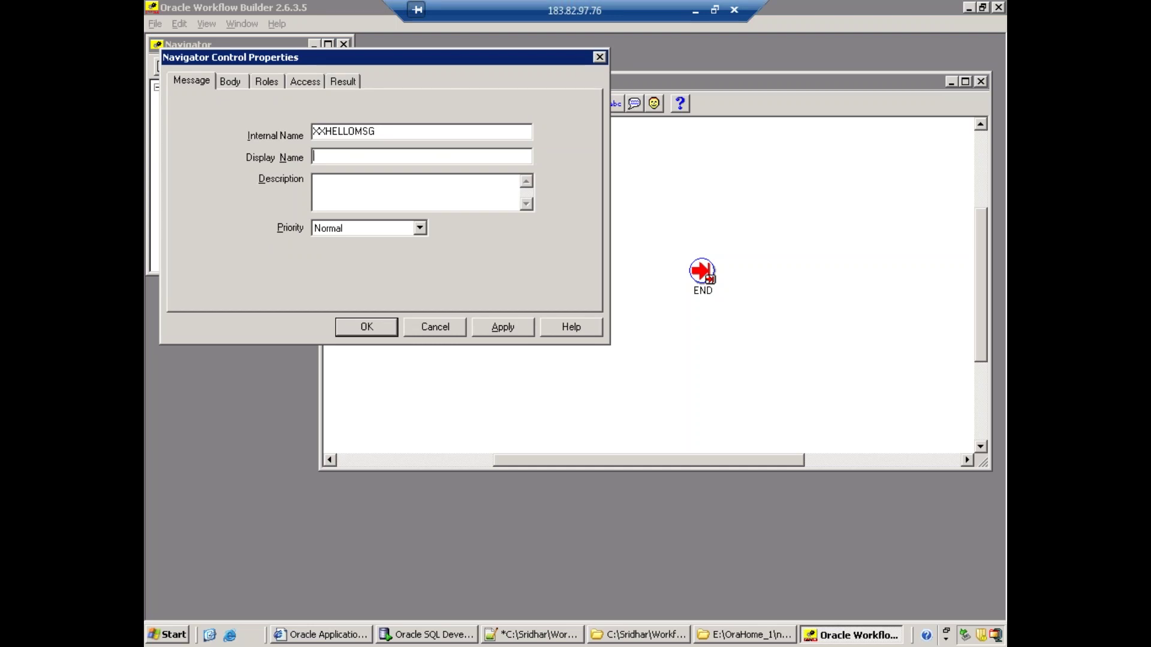
pyautogui.press('Tab')
pyautogui.write('XX - Hello Message')
pyautogui.press('Tab')
pyautogui.write('XX Hello Message')
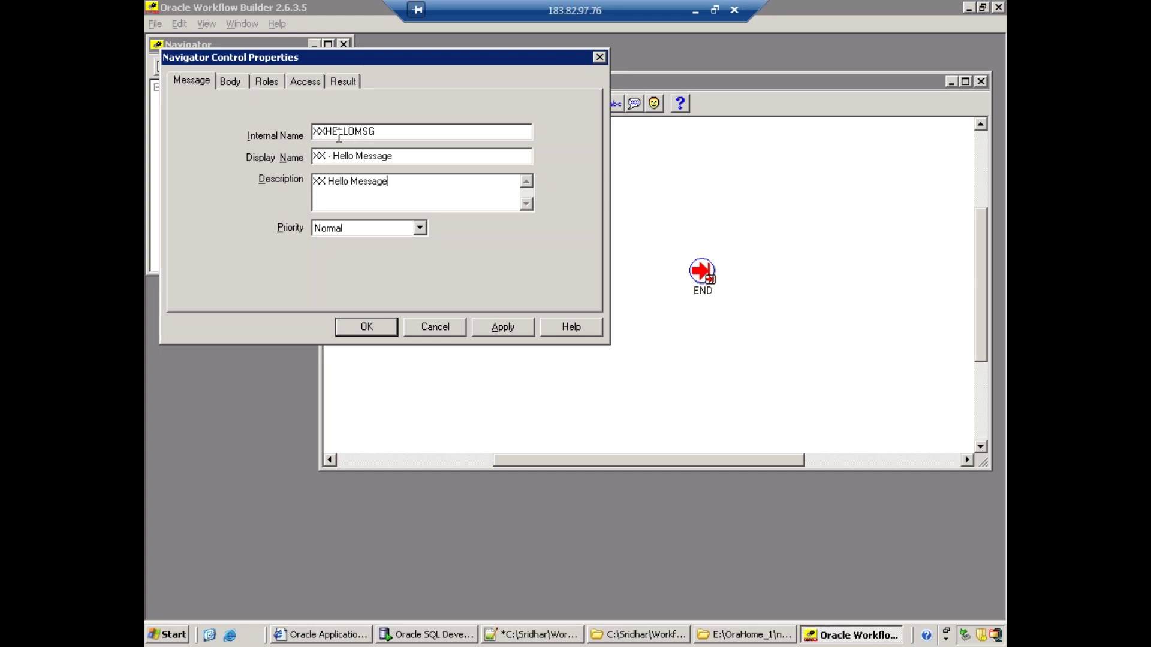
# - Replace the message's subject with "Hello World Message"
pyautogui.click(231, 82)
pyautogui.moveTo(358, 118); pyautogui.dragTo(246, 114)
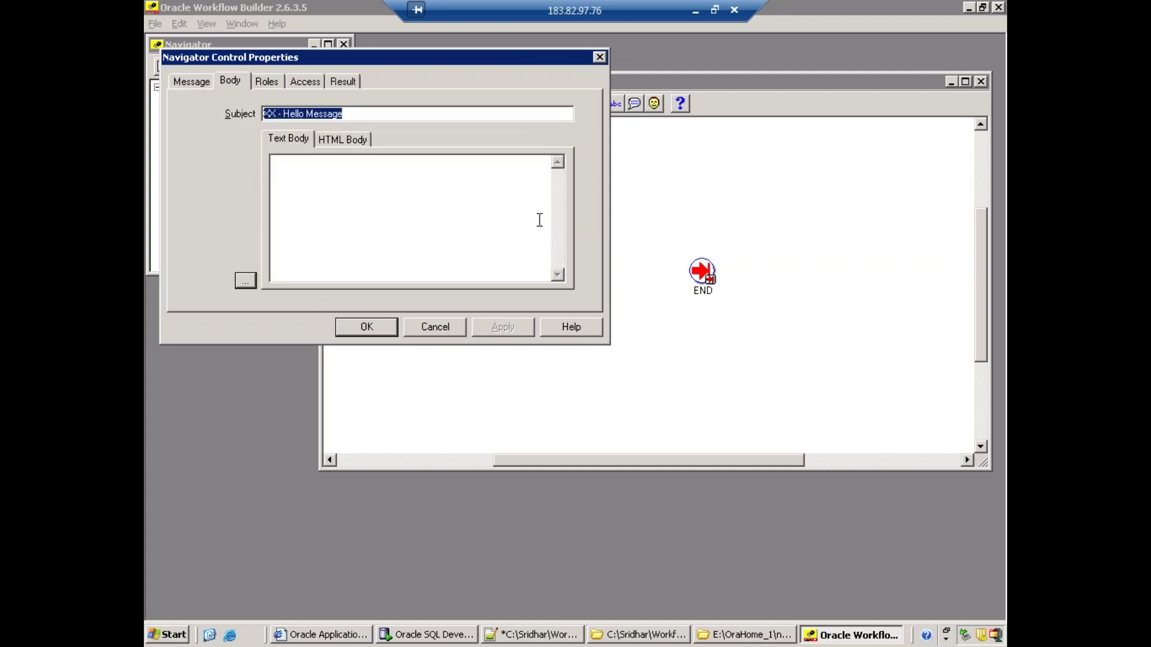
pyautogui.write('Hello World ')
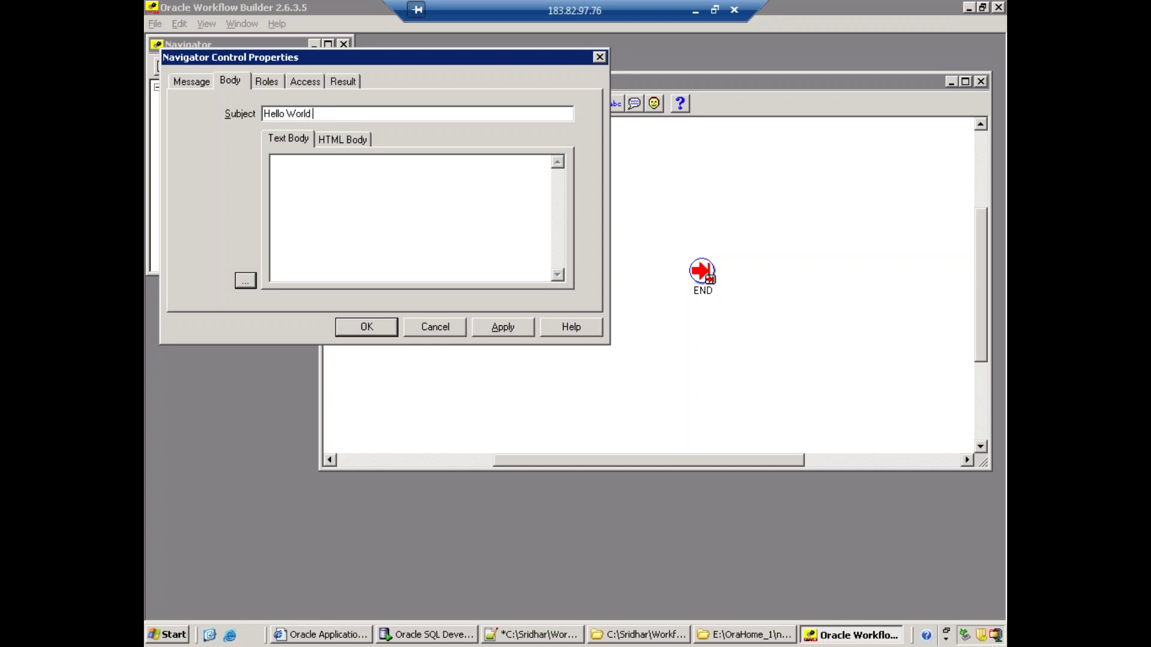
pyautogui.write('Message')
pyautogui.press('Tab')
# - Write the message's text body as "Hi," followed after a blank line by "Simple Workflow - Hello World Message."
pyautogui.click(433, 227)
pyautogui.write('Hi,')
pyautogui.press('Return')
pyautogui.press('Return')
pyautogui.write('Simple Workflo')
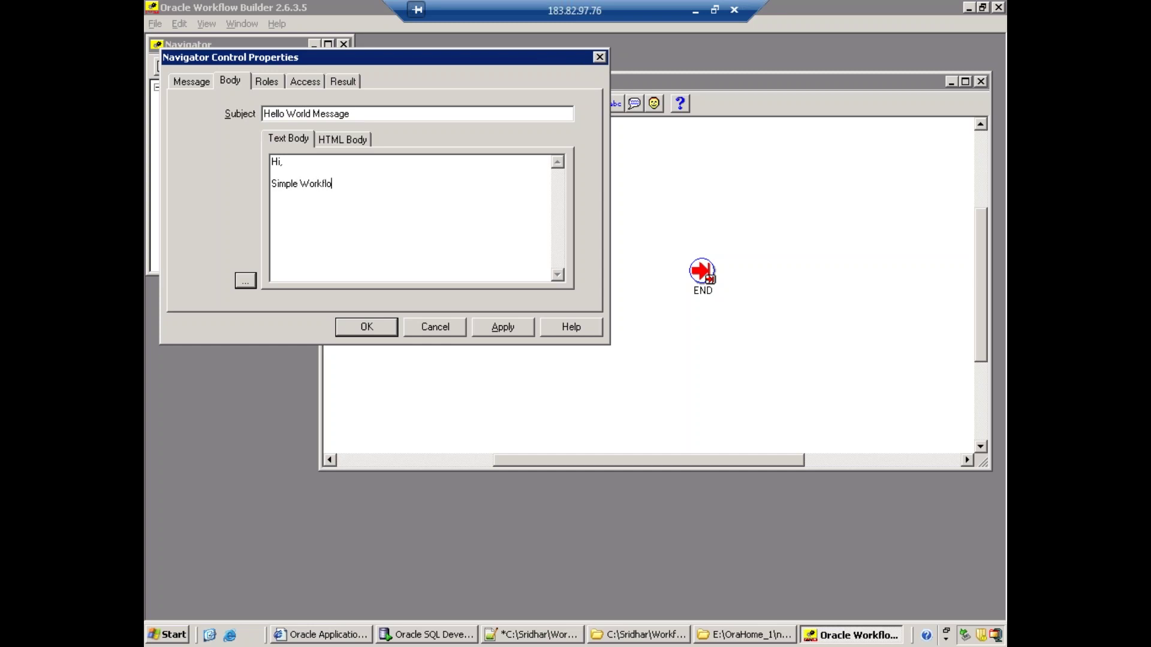
pyautogui.write('w - Hello Wrol')
pyautogui.press('BackSpace')
pyautogui.press('BackSpace')
pyautogui.press('BackSpace')
pyautogui.write('orld MEss')
pyautogui.press('BackSpace')
pyautogui.press('BackSpace')
pyautogui.press('BackSpace')
pyautogui.write('essage.')
# - Close the text body with "Reg" and "Workflow Team" on separate lines and create the message
pyautogui.press('Return')
pyautogui.press('Return')
pyautogui.write('Reg')
pyautogui.press('Return')
pyautogui.write('Workflow Team')
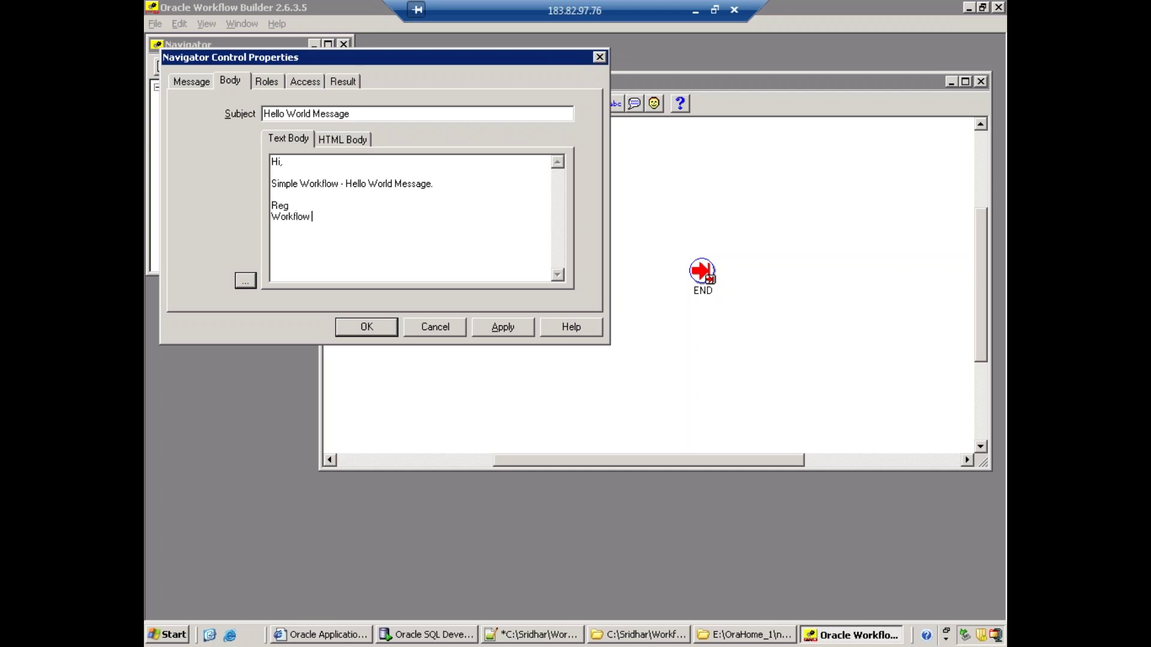
pyautogui.click(510, 327)
pyautogui.click(362, 336)
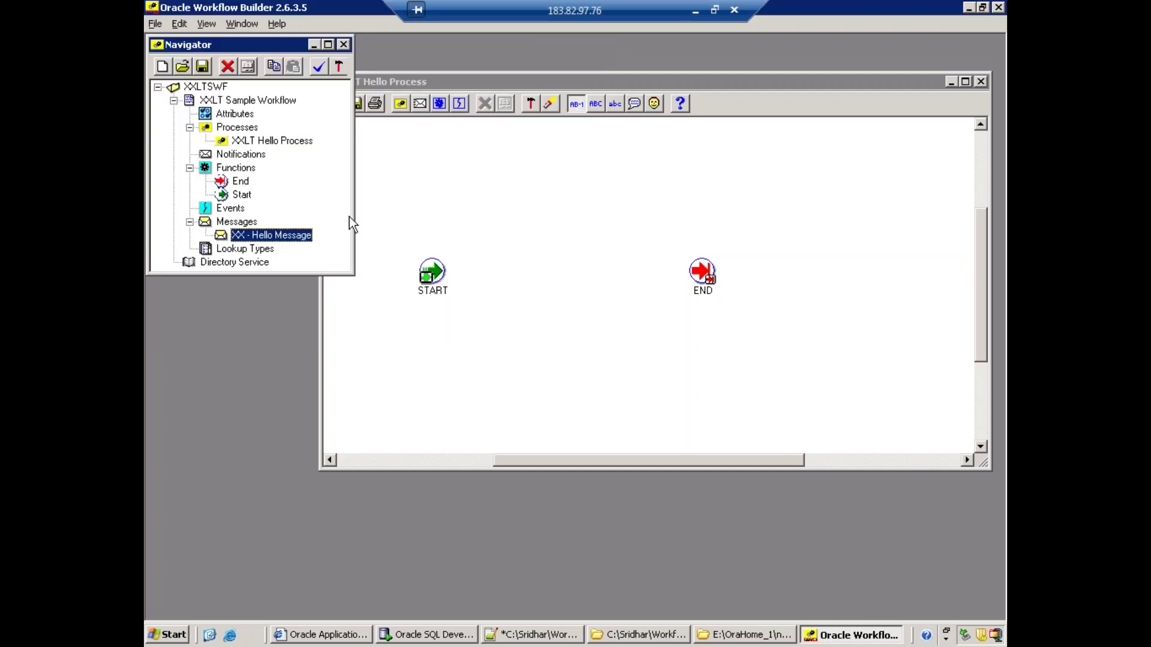
# - Start a new notification with internal name XXHELLONOTIF and both display name and description "XX Hello Notification"
pyautogui.click(245, 154)
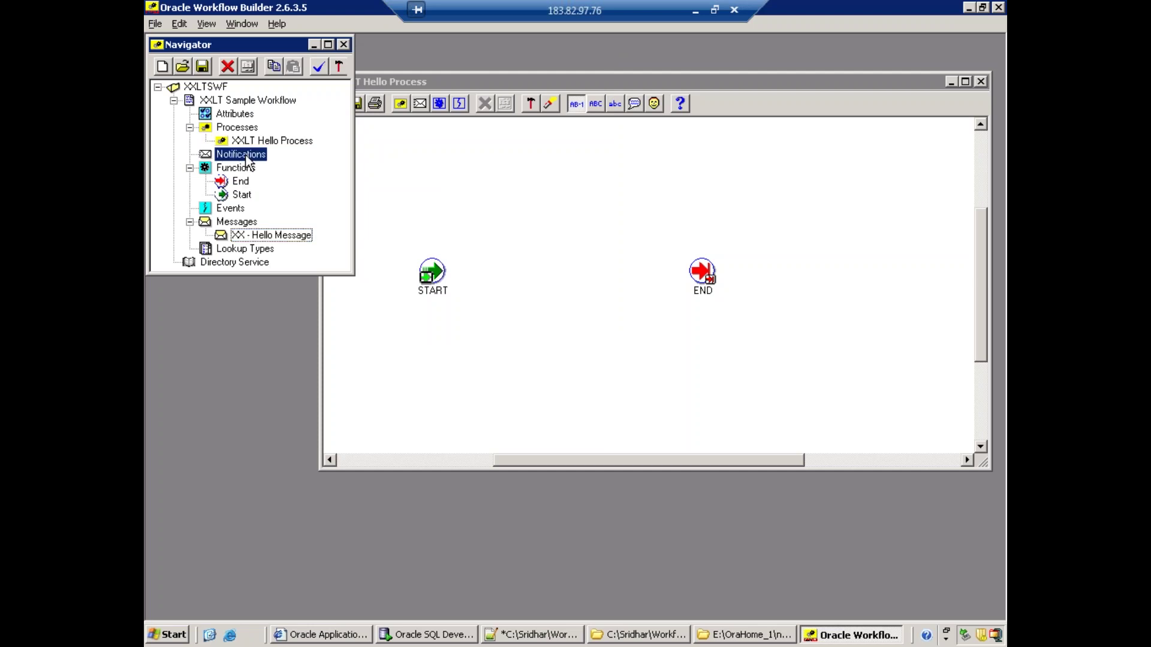
pyautogui.rightClick(226, 161)
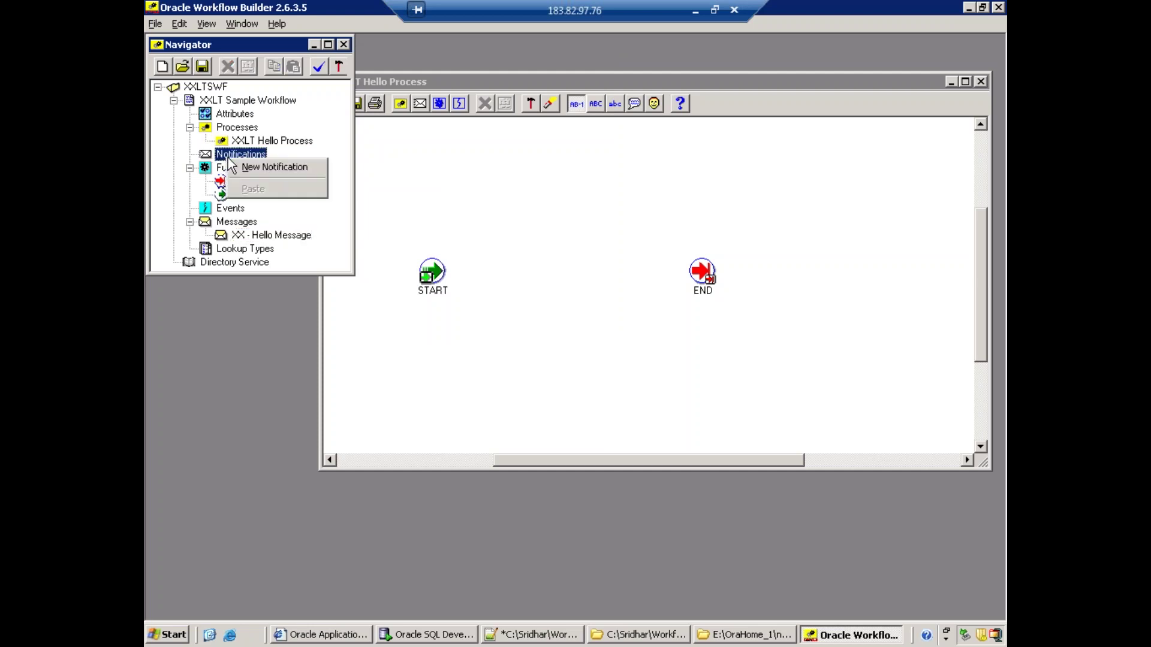
pyautogui.click(256, 163)
pyautogui.write('XXHELLONOTIF')
pyautogui.write('Hello Not')
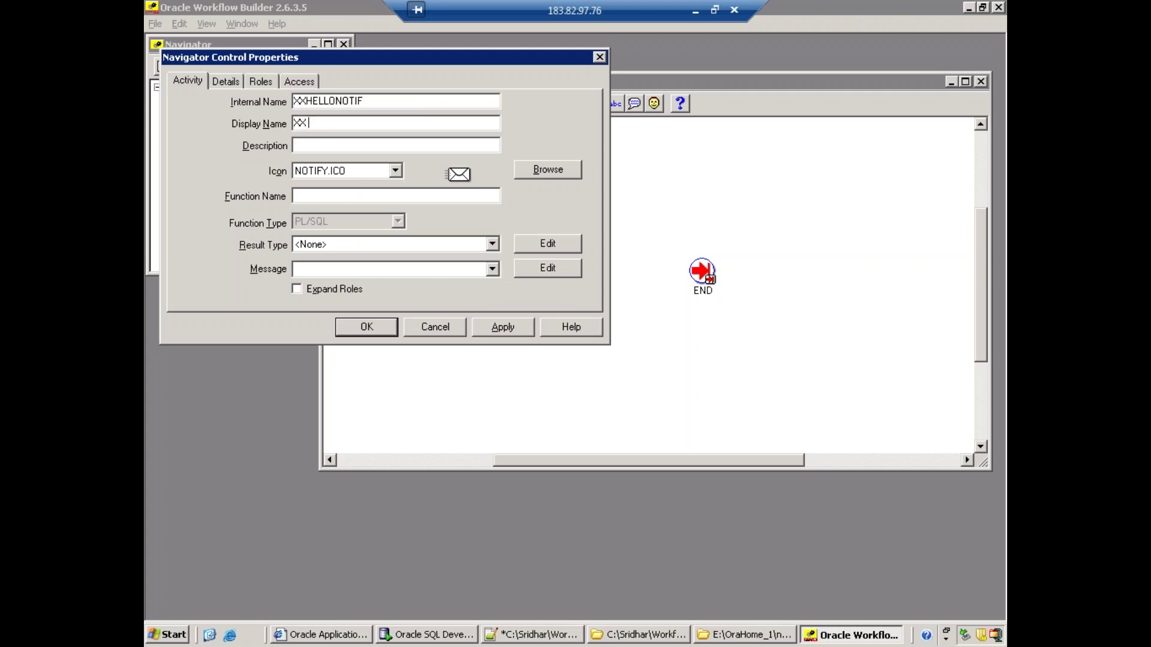
pyautogui.write('ification')
pyautogui.hotkey('shift', 'Home')
pyautogui.hotkey('ctrl', 'c')
pyautogui.press('Tab')
pyautogui.hotkey('ctrl', 'v')
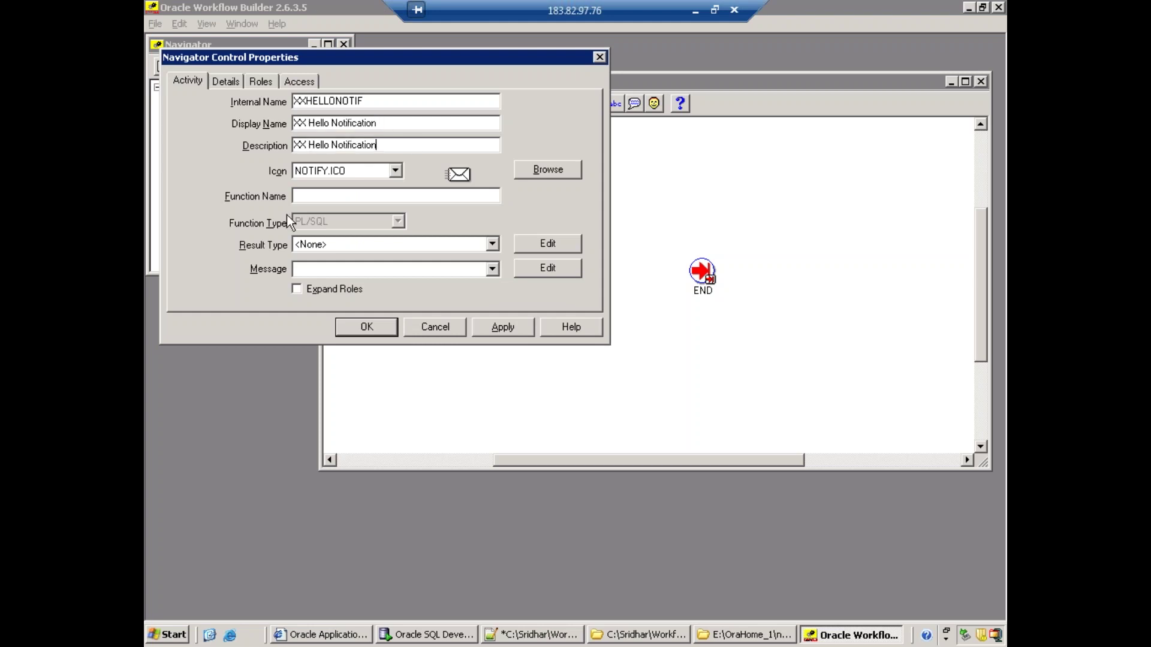
# - Assign the message "XX - Hello Message" to the notification and create it
pyautogui.click(358, 268)
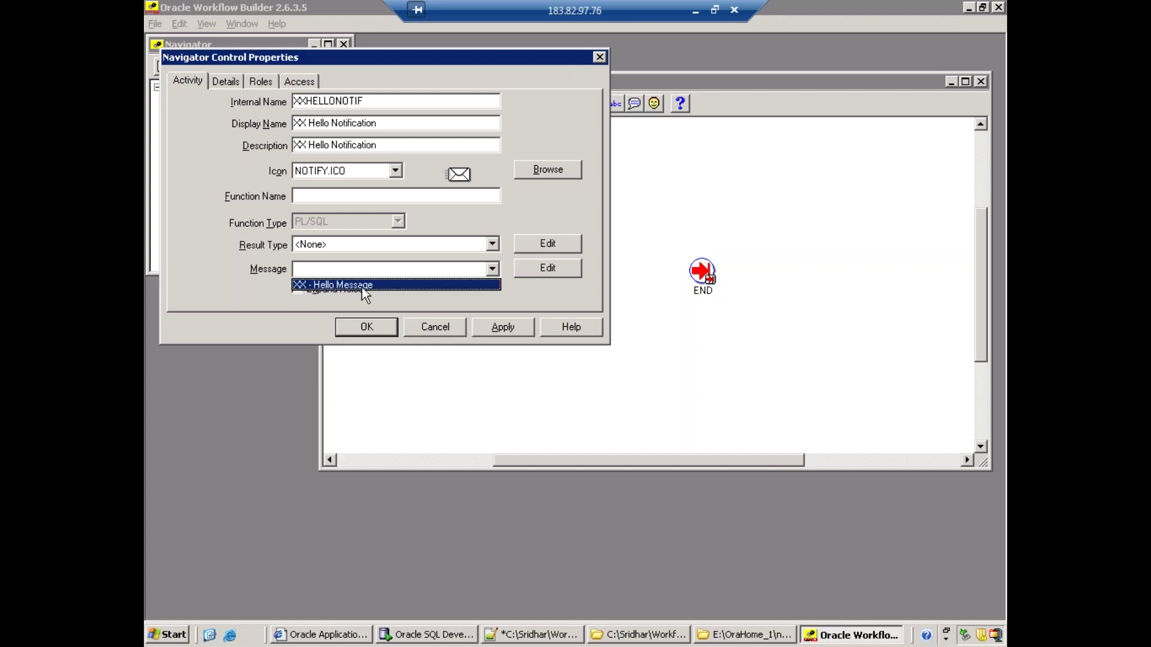
pyautogui.click(381, 286)
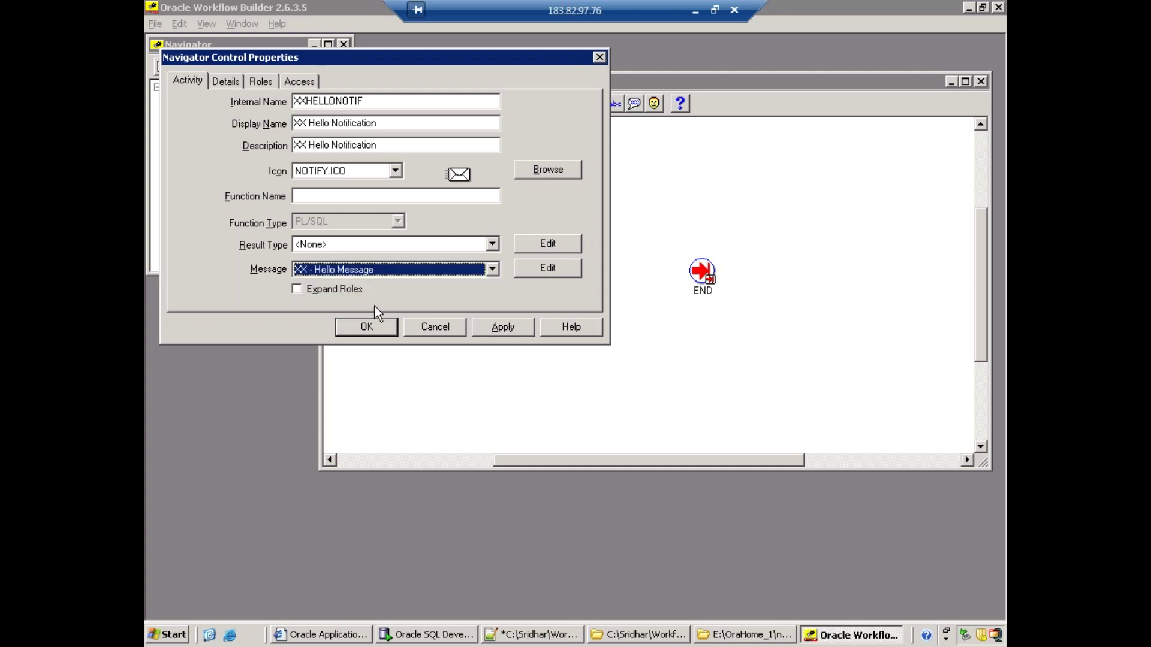
pyautogui.click(369, 326)
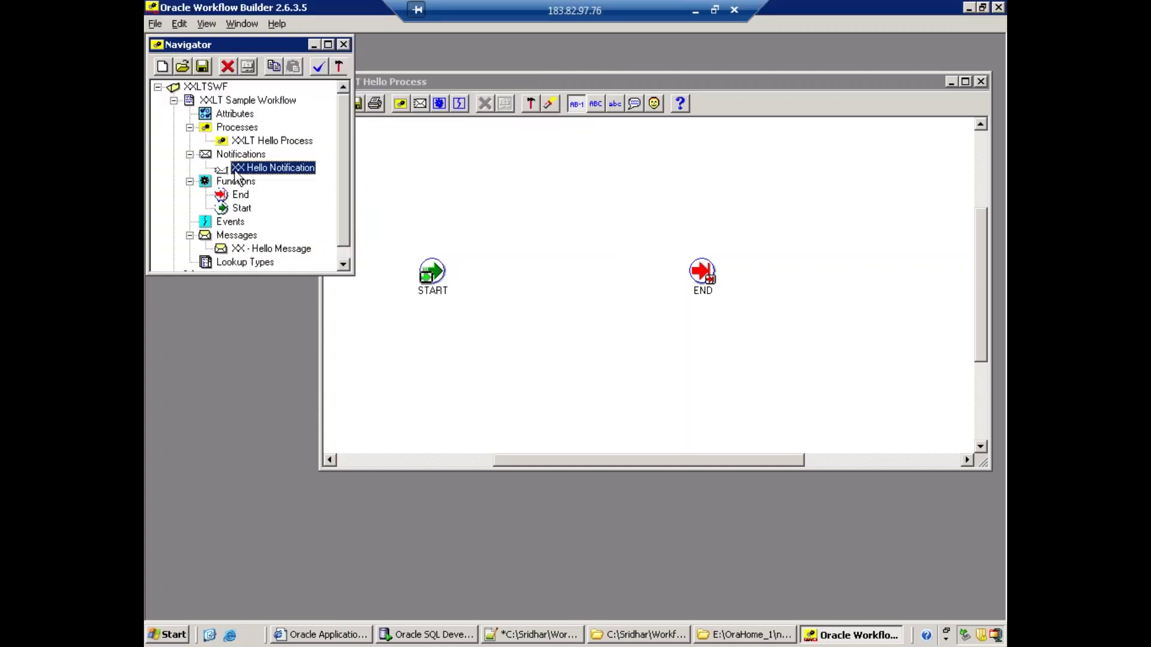
# - Place XX Hello Notification between Start and End in the process diagram and draw a transition from Start to it
pyautogui.moveTo(273, 168); pyautogui.dragTo(541, 240)
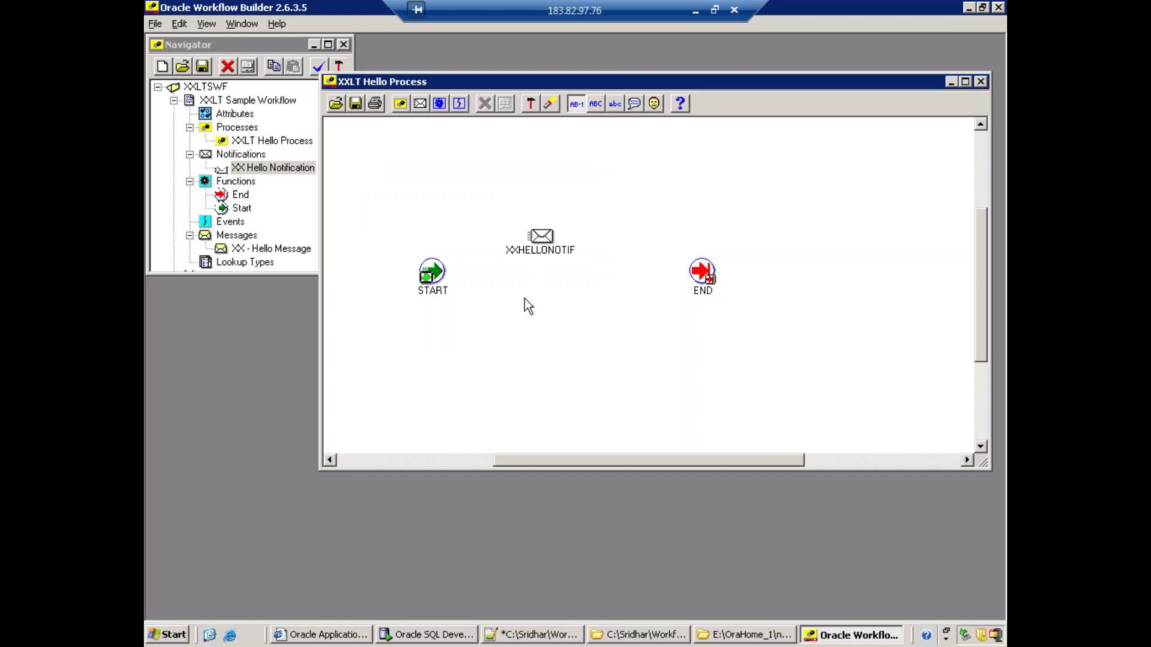
pyautogui.click(438, 277)
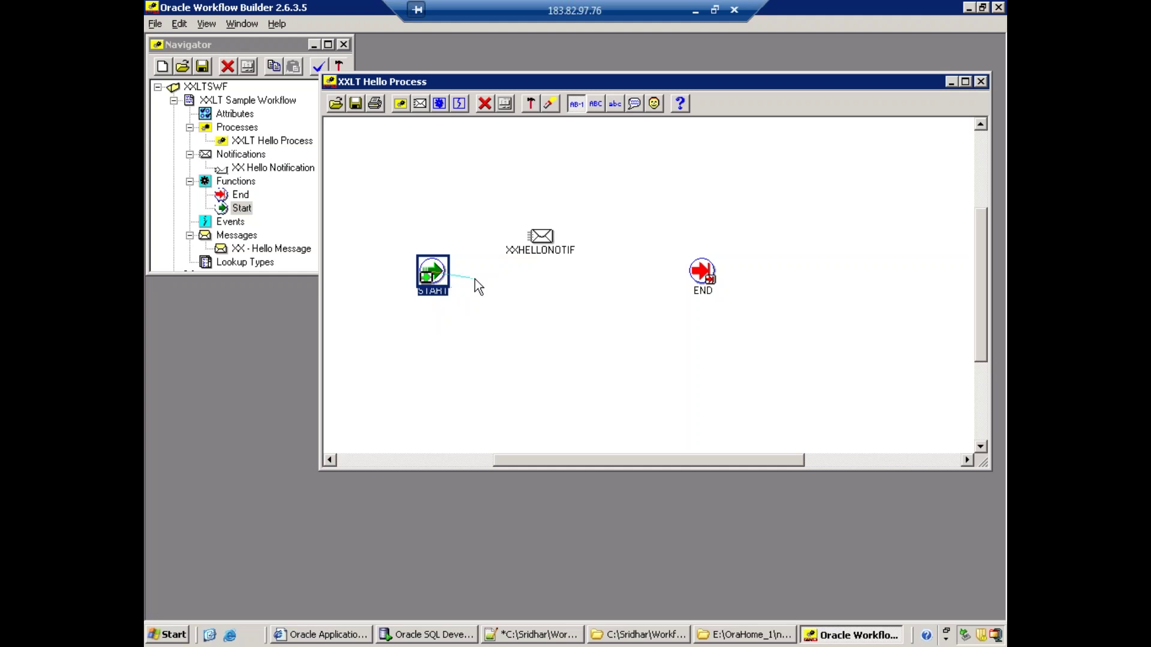
pyautogui.moveTo(515, 275); pyautogui.dragTo(539, 241)
pyautogui.click(527, 280)
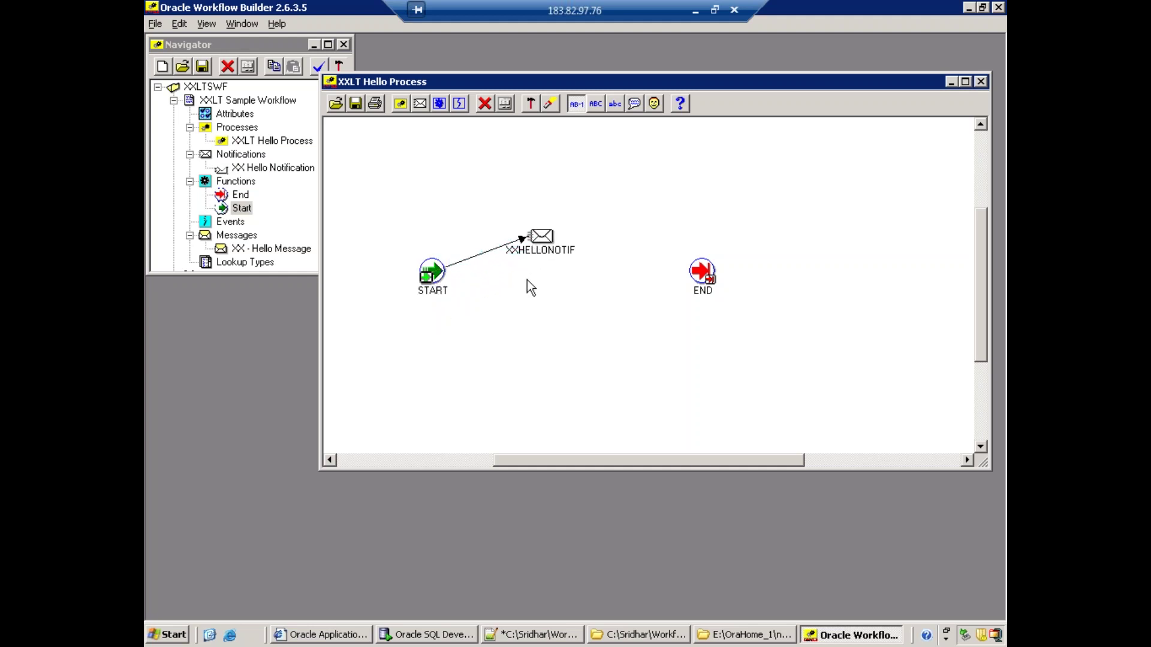
# - Draw a transition from the XXHELLONOTIF notification node to the End node
pyautogui.click(537, 239)
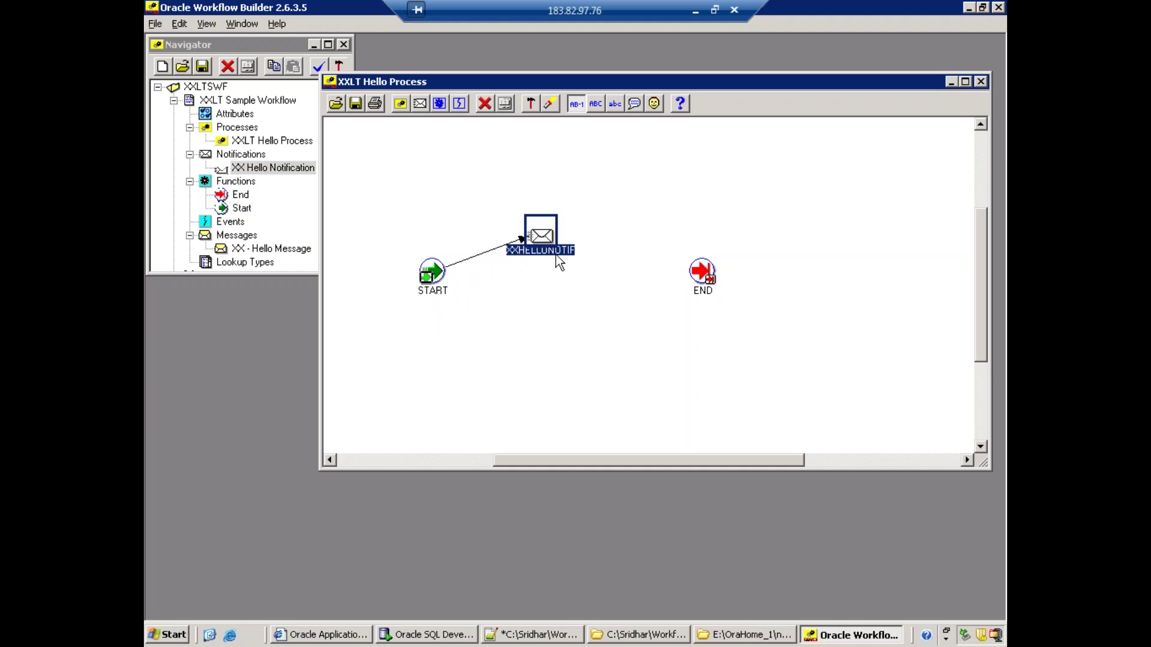
pyautogui.moveTo(556, 238); pyautogui.dragTo(713, 279)
pyautogui.click(615, 322)
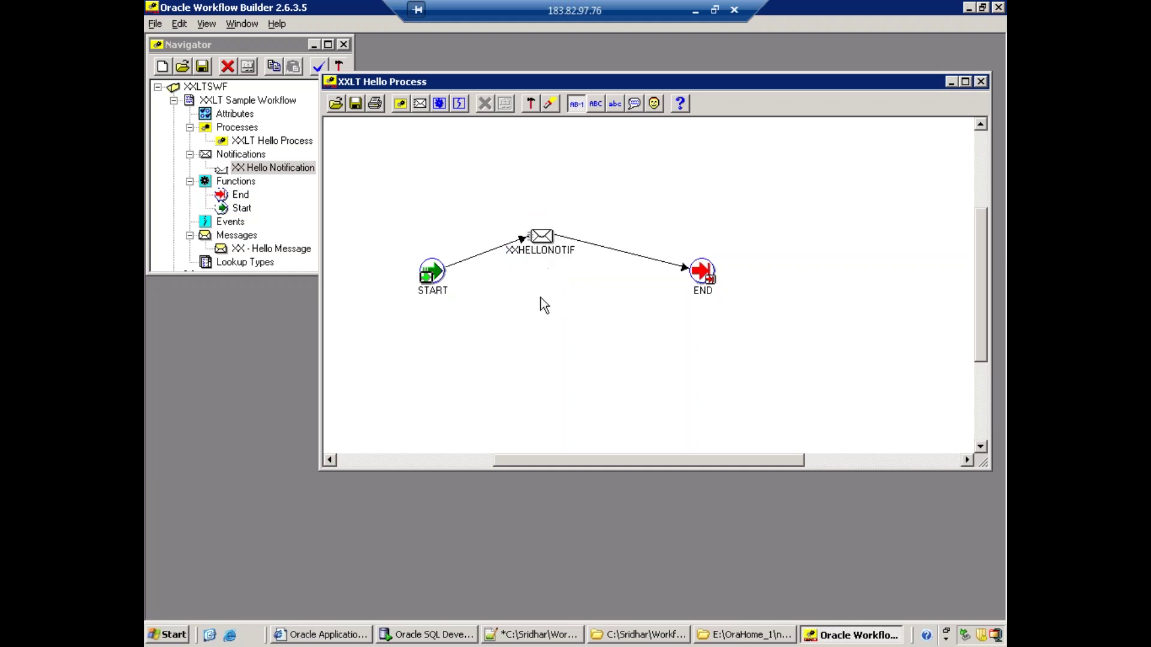
# - Set the performer value of the XXHELLONOTIF node to OPERATIONS and apply the change
pyautogui.click(546, 246)
pyautogui.doubleClick(546, 246)
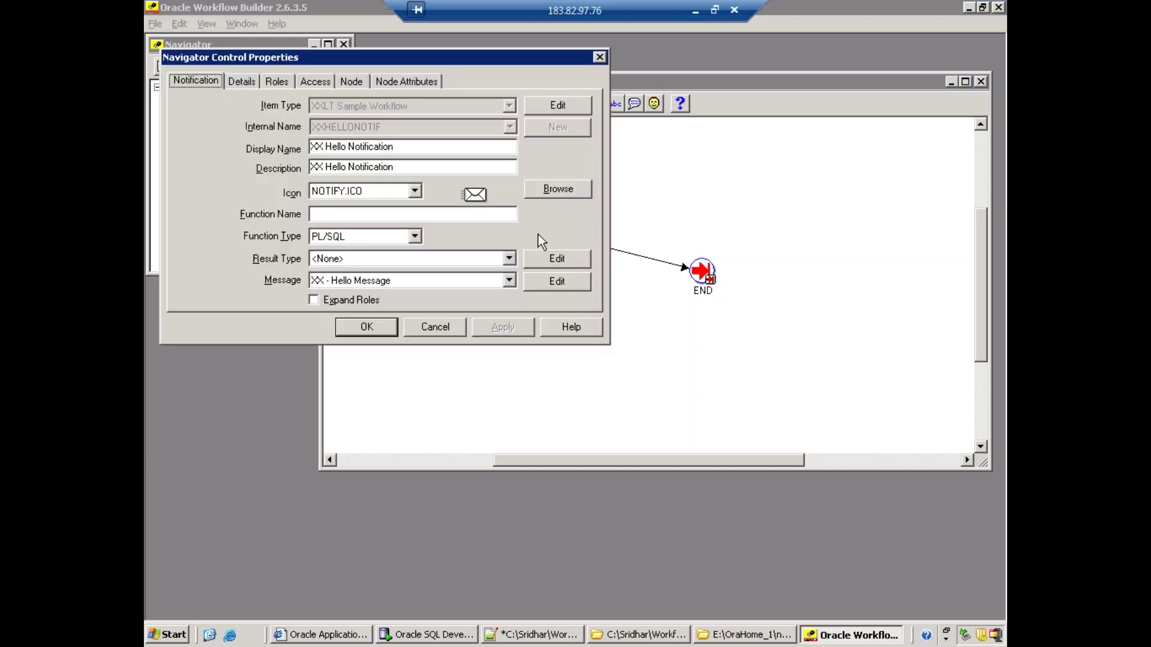
pyautogui.click(353, 83)
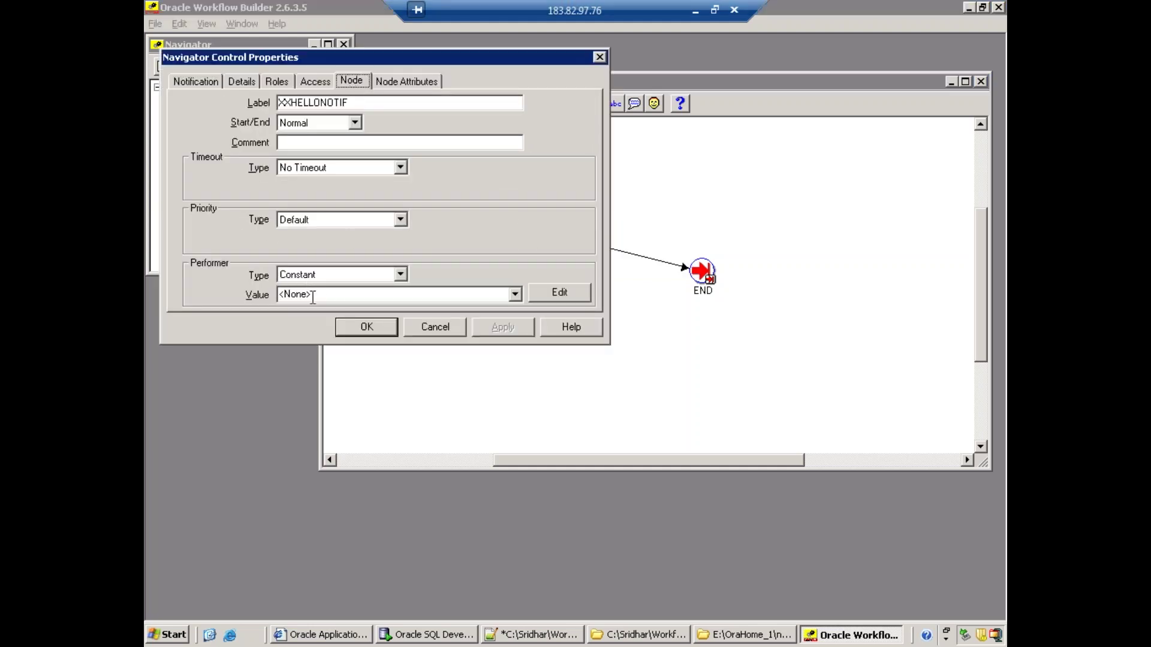
pyautogui.hotkey('alt', 'v')
pyautogui.write('OPERATIONS')
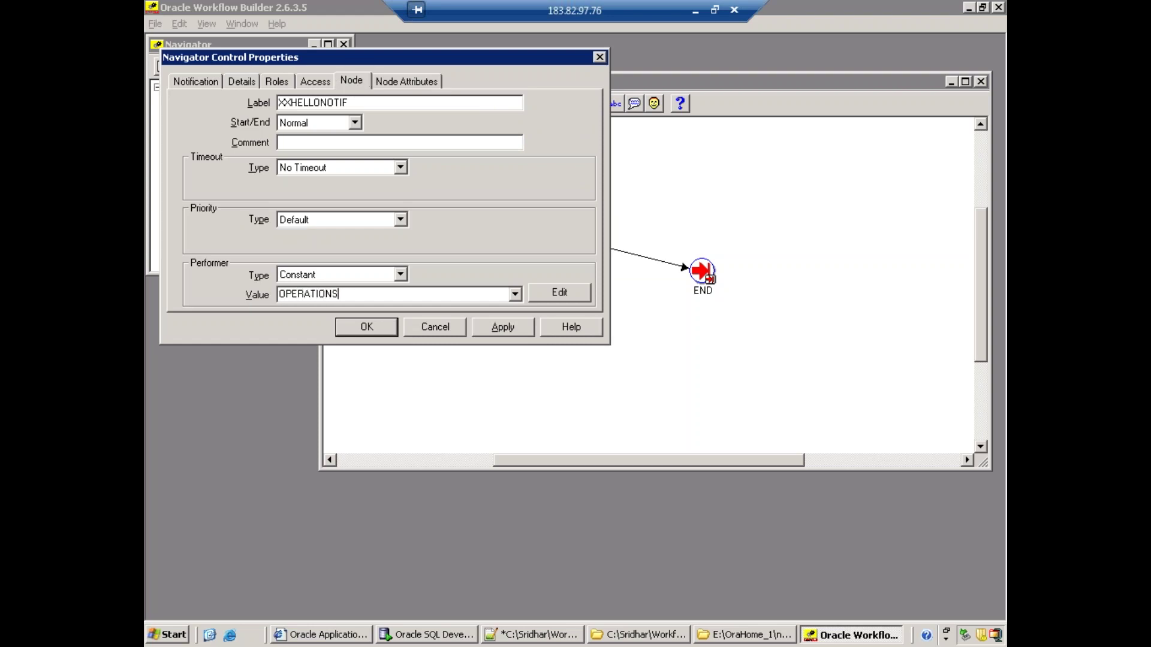
pyautogui.click(513, 328)
pyautogui.click(395, 329)
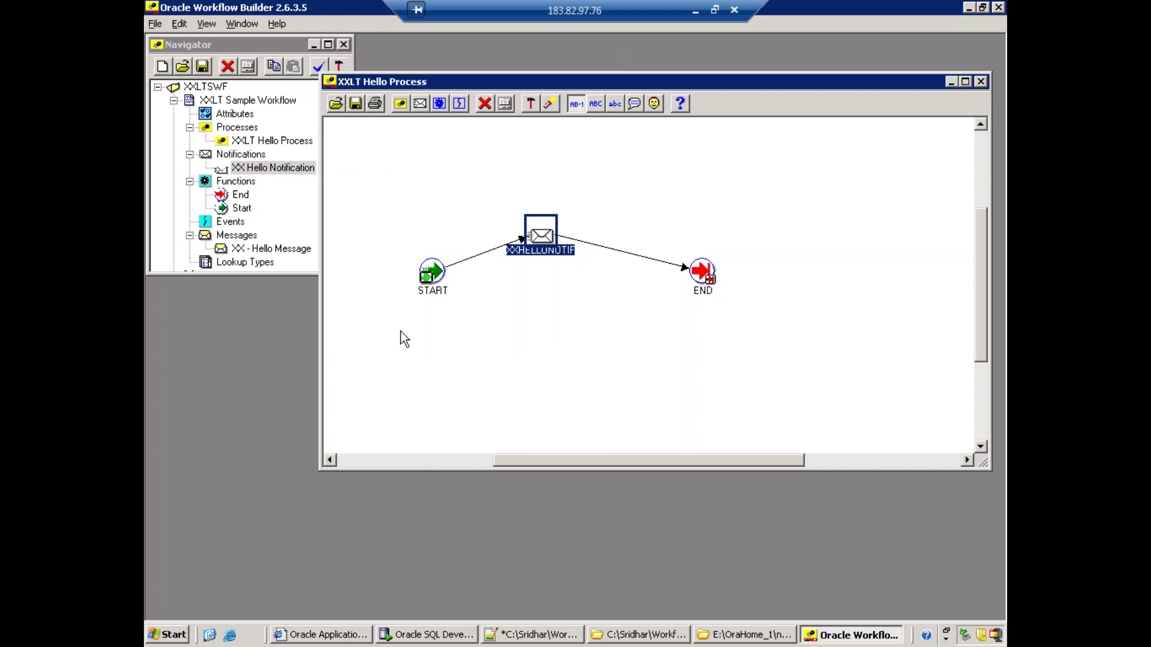
# - Save the XXLTSWF workflow and verify its design
pyautogui.click(203, 67)
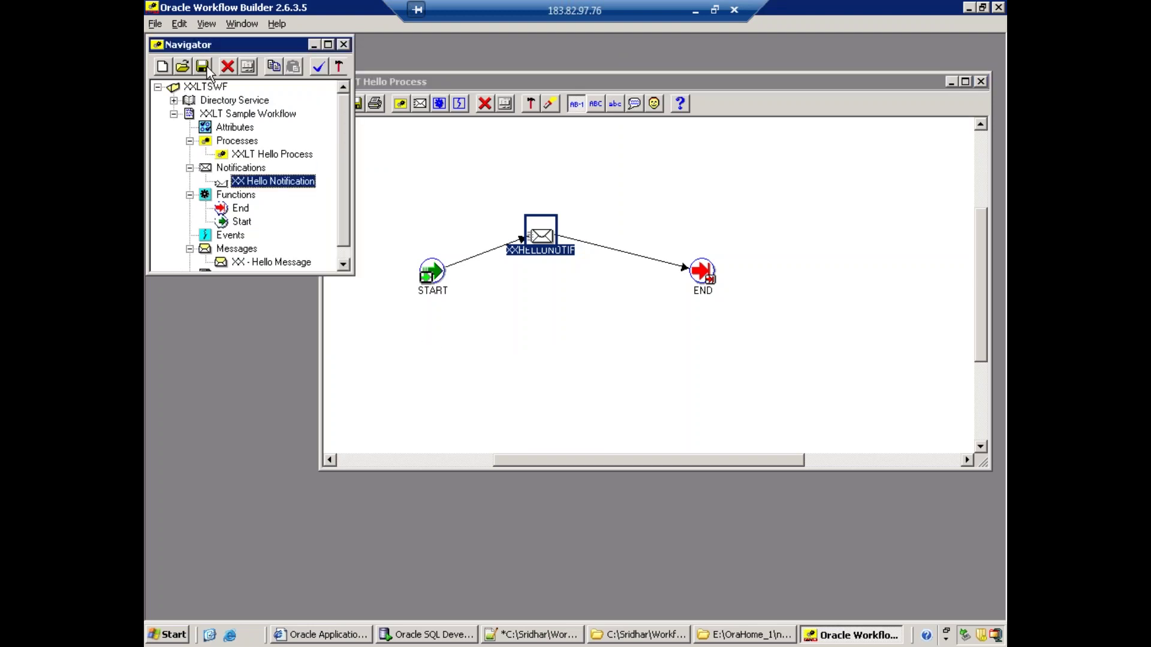
pyautogui.click(319, 68)
pyautogui.click(576, 350)
# - Switch to Notes.txt in Notepad++ and add the line "-->File System as a file" below the workflow outline
pyautogui.click(558, 634)
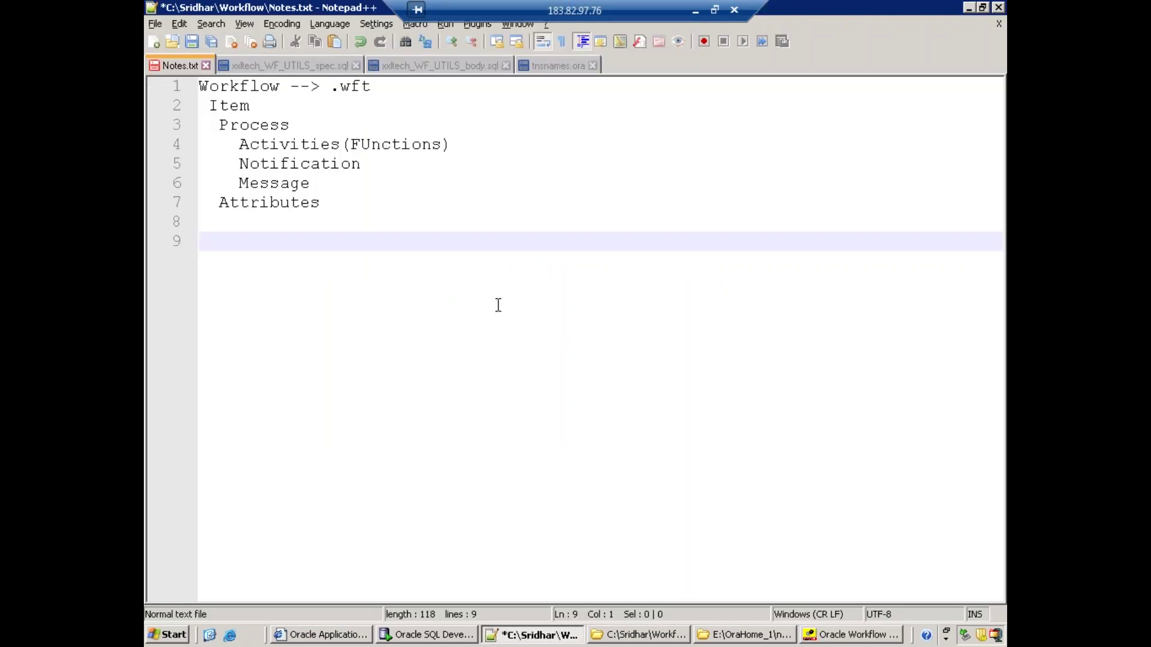
pyautogui.write('WFT')
pyautogui.hotkey('shift', 'Home')
pyautogui.write('W')
pyautogui.press('BackSpace')
pyautogui.write('-->F')
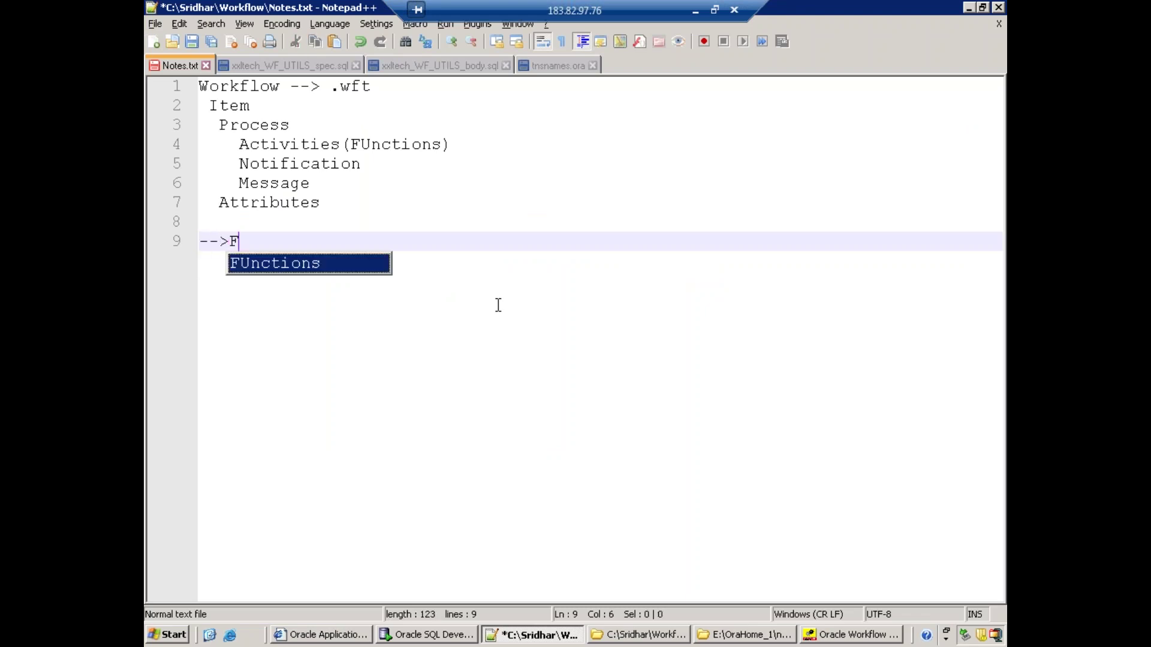
pyautogui.write('ile System as a file')
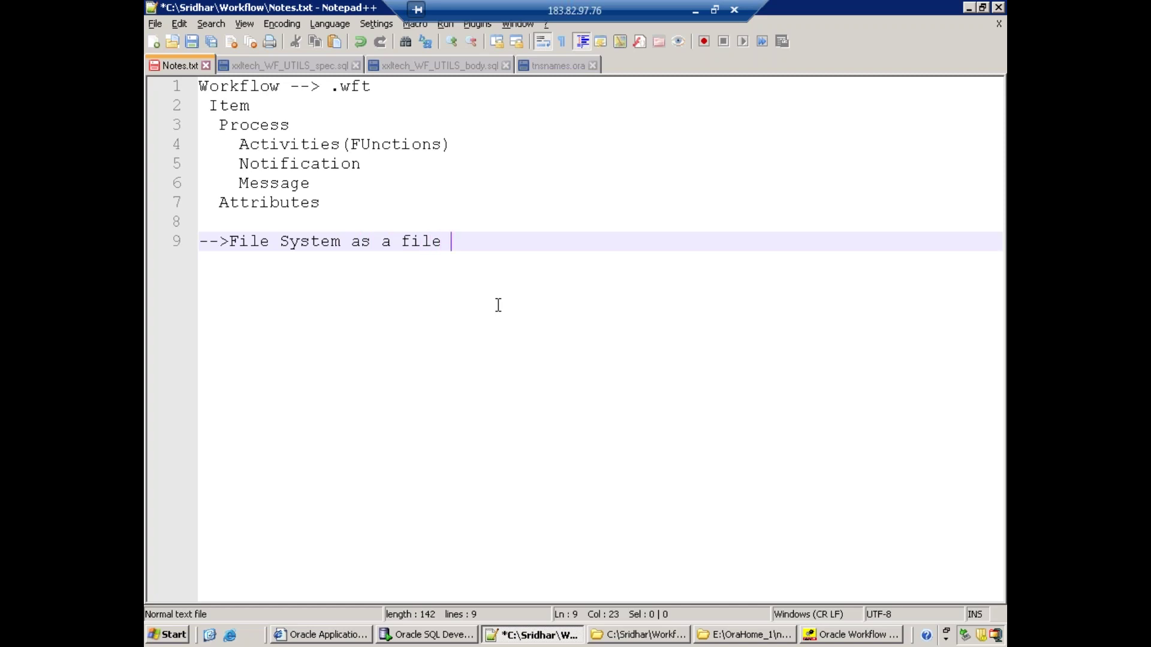
pyautogui.press('Return')
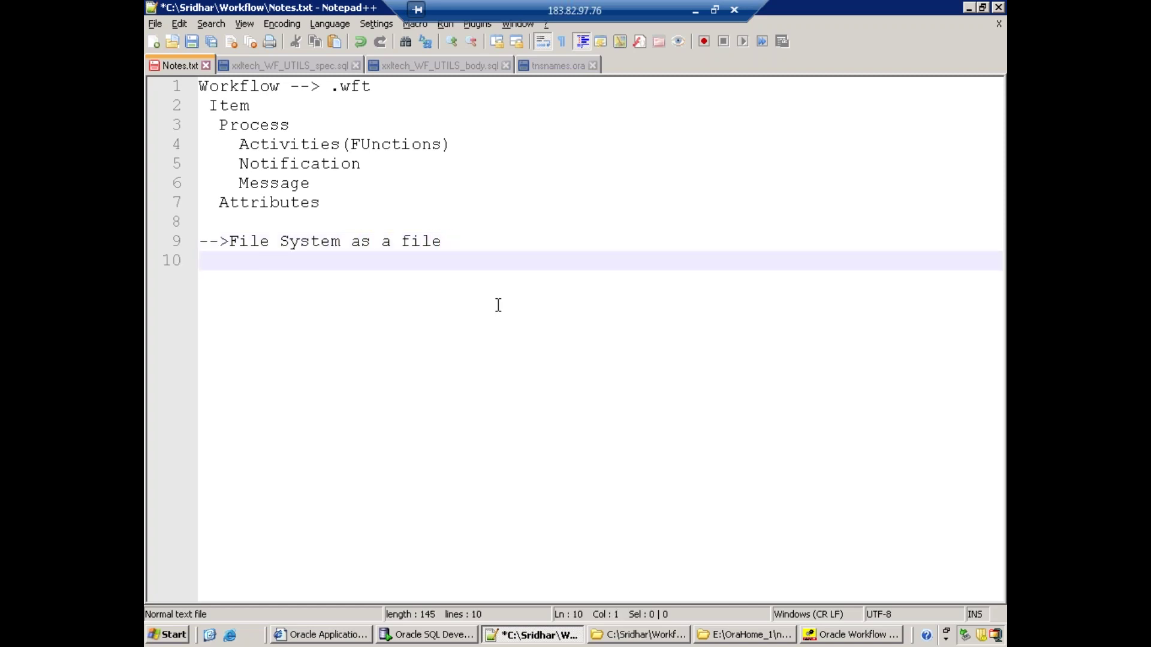
# - Add the note line "---> WF --> Stored in DB" and, after a blank line, begin a line with "Workflow"
pyautogui.write('---> WF --> Stored in DB')
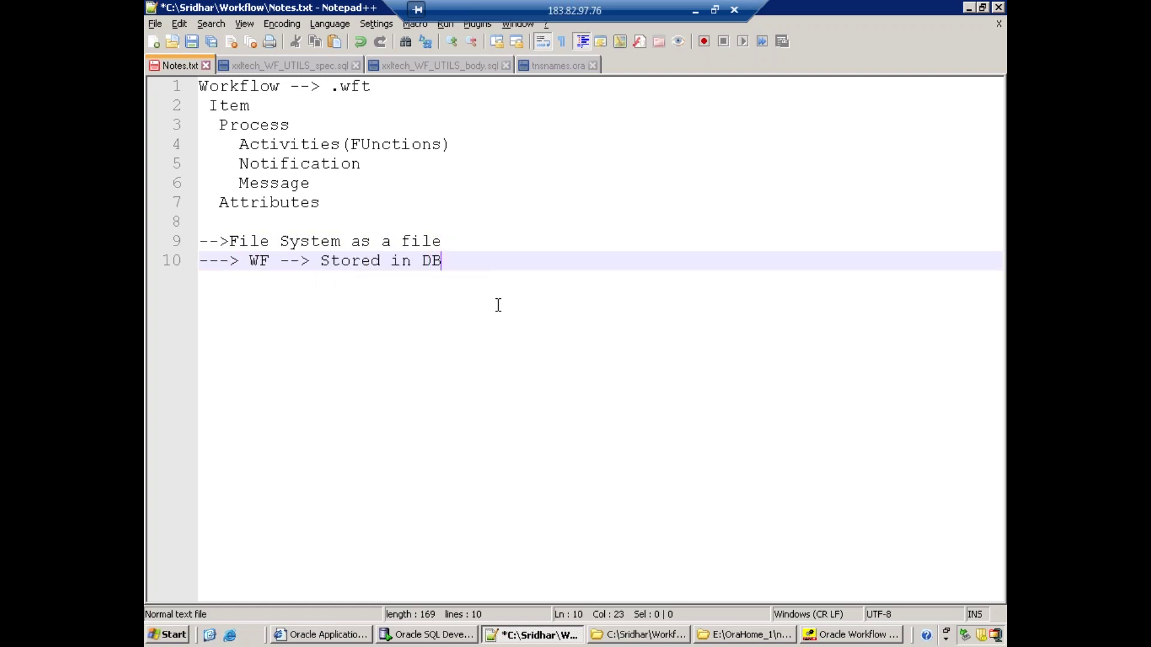
pyautogui.press('Return')
pyautogui.press('Return')
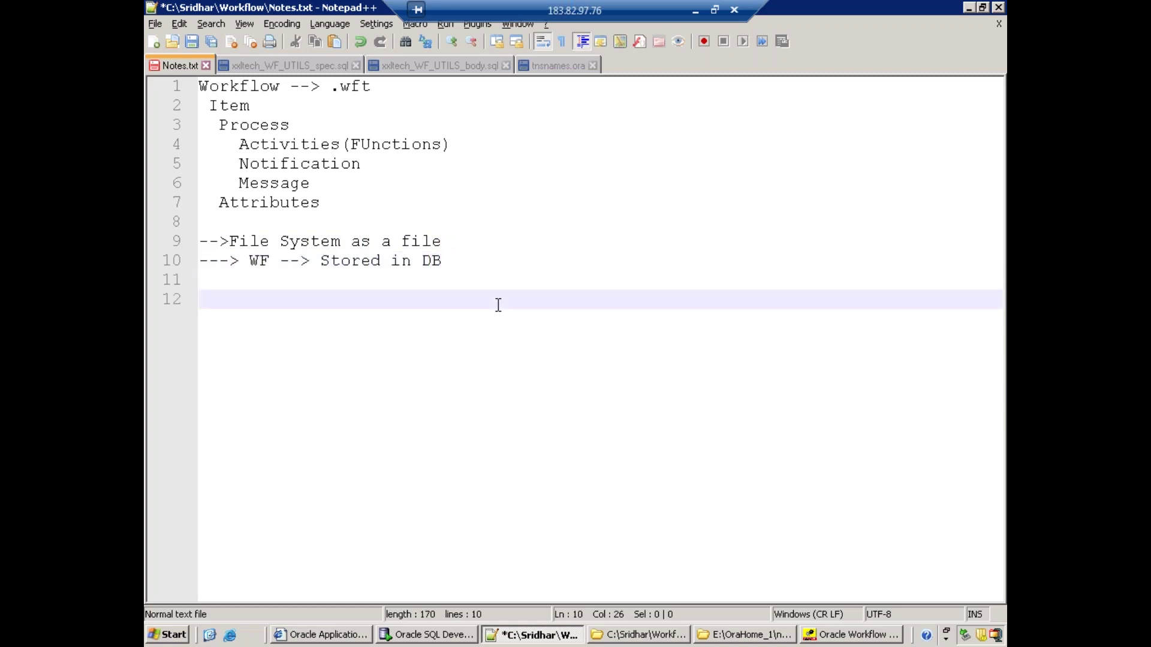
pyautogui.write('Workflow')
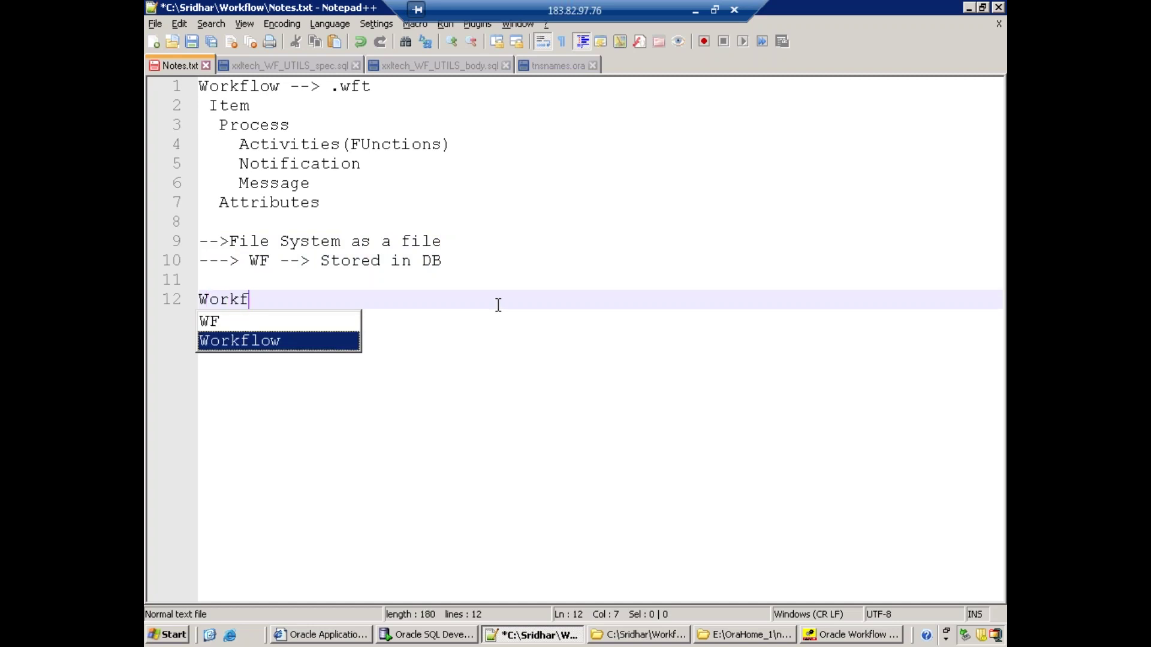